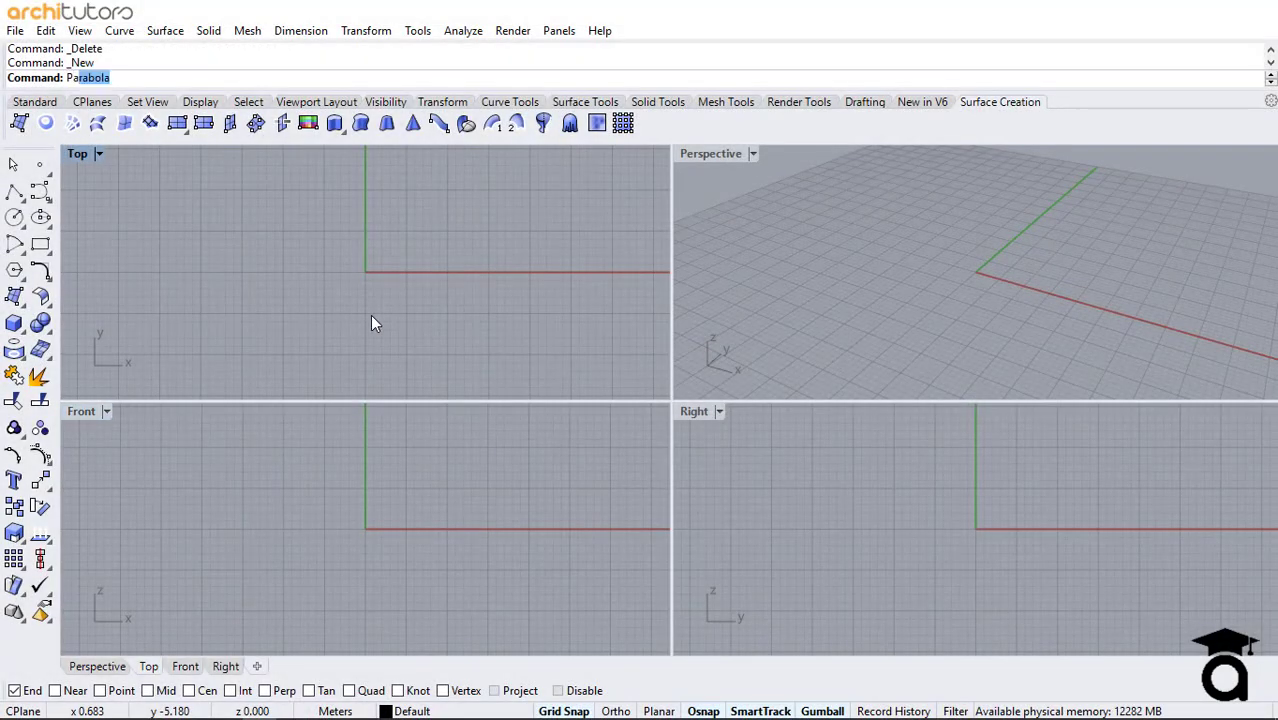
- Draw a parabola in the Top view with its focus at the origin, opening along the positive Y axis
key(Return)
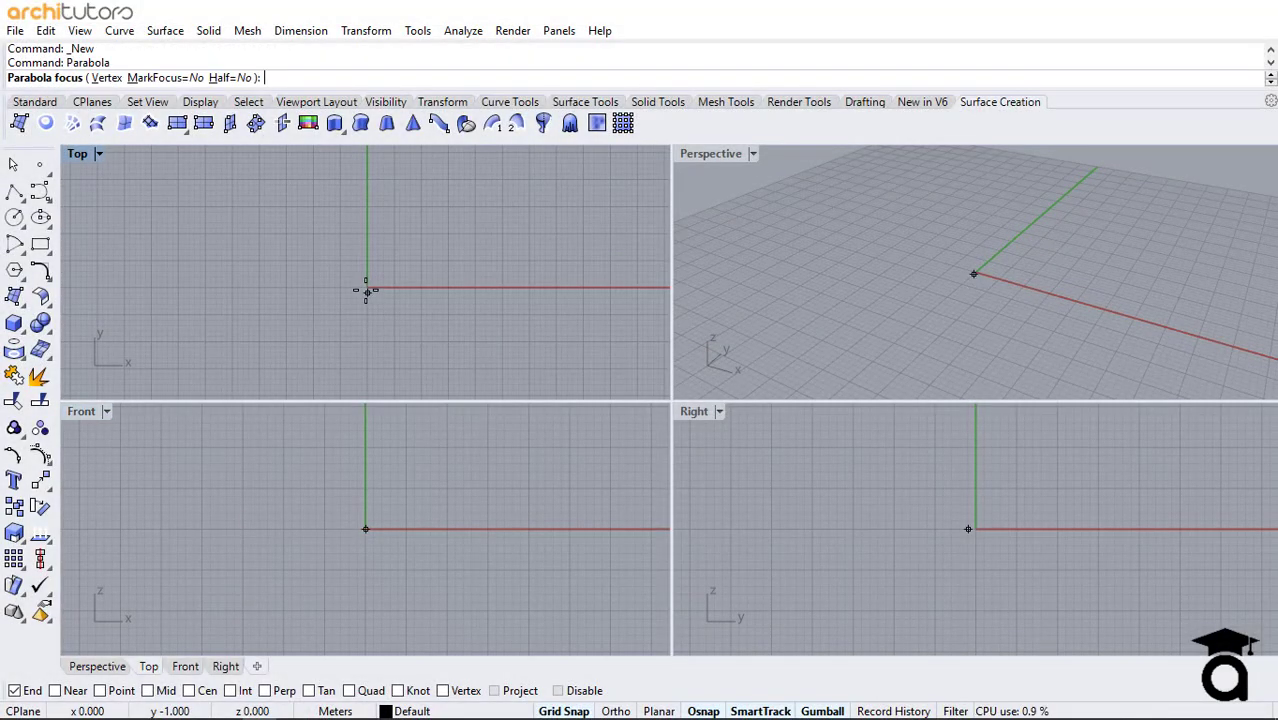
click(367, 287)
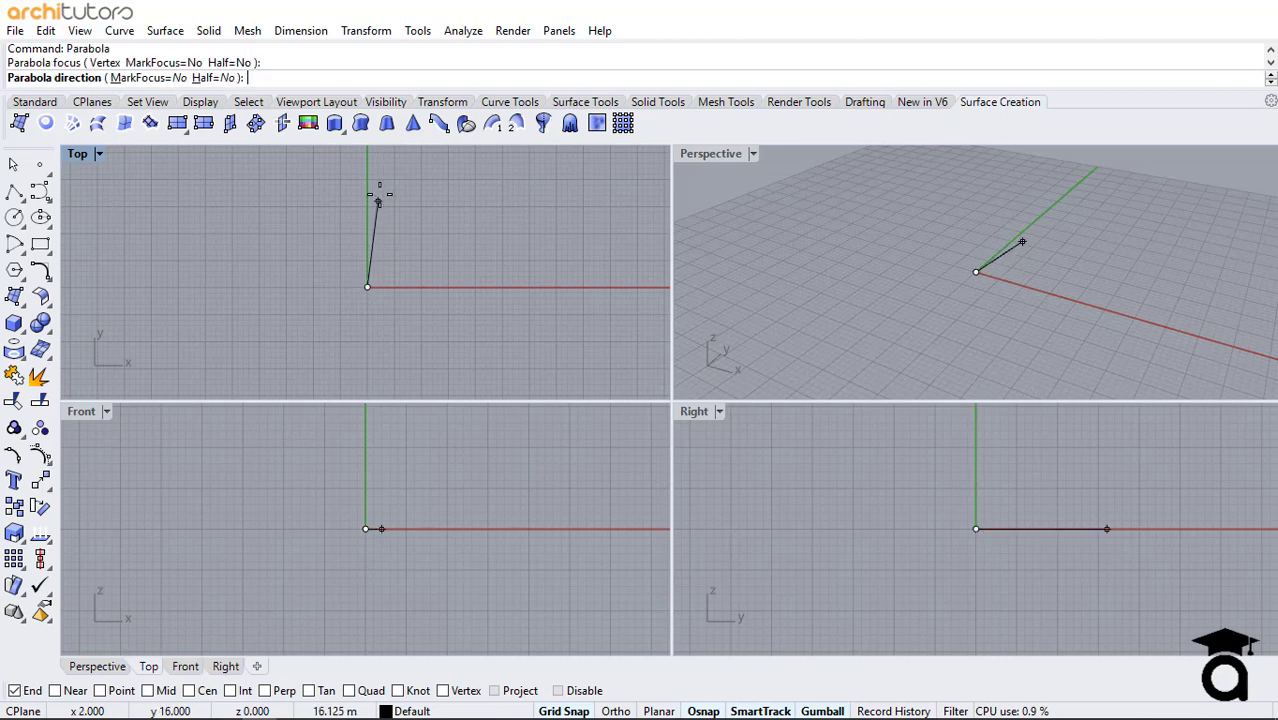
click(367, 196)
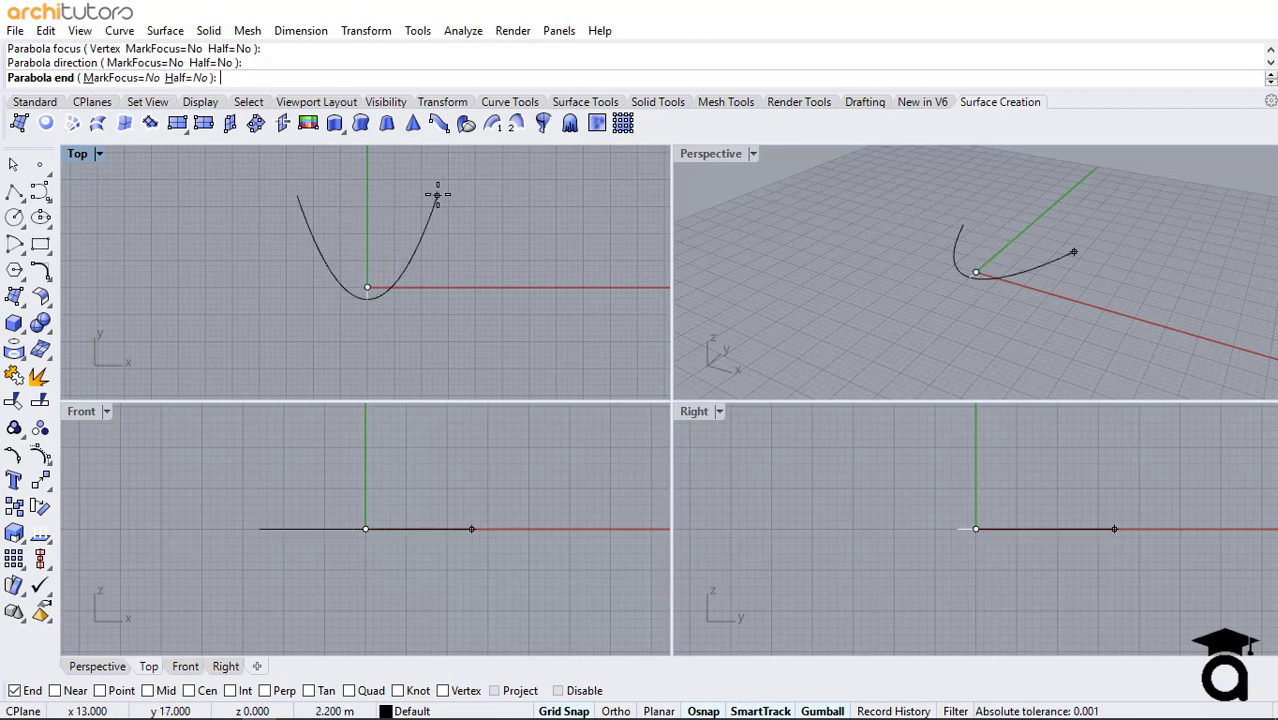
click(481, 239)
key(Return)
click(871, 339)
key(Escape)
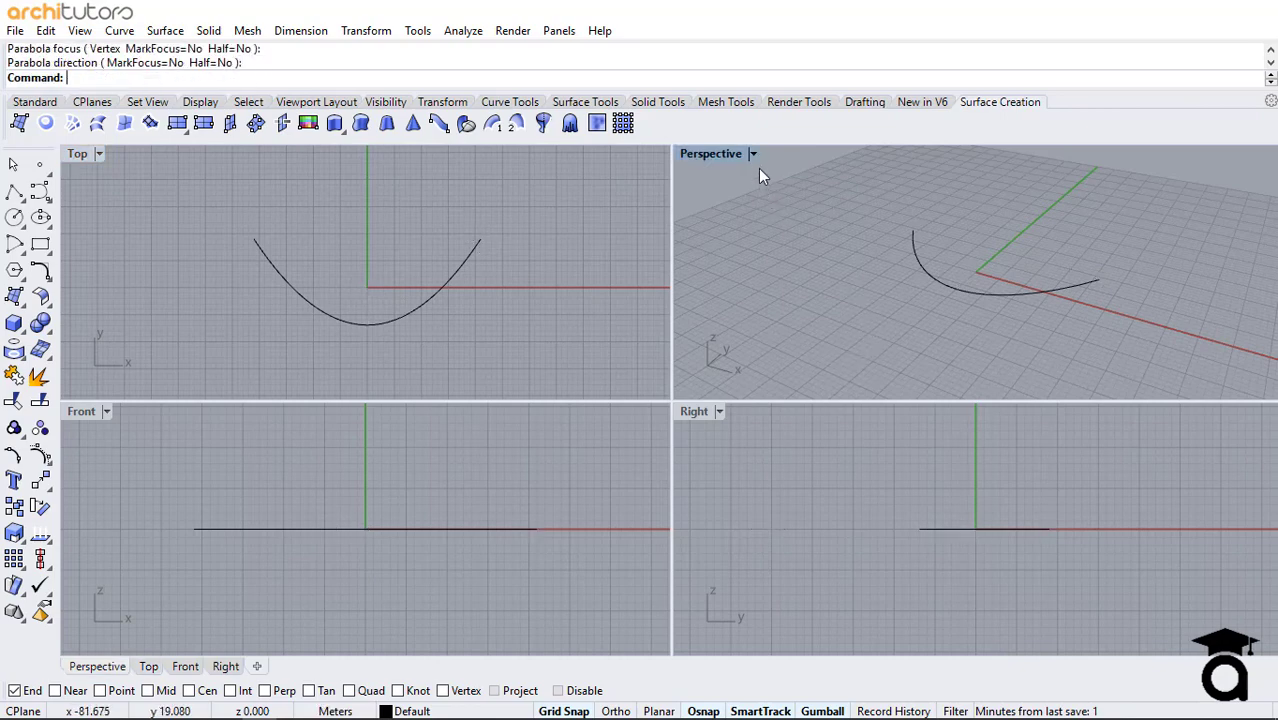
- Maximize the Perspective viewport and open Grasshopper
click(751, 157)
click(872, 117)
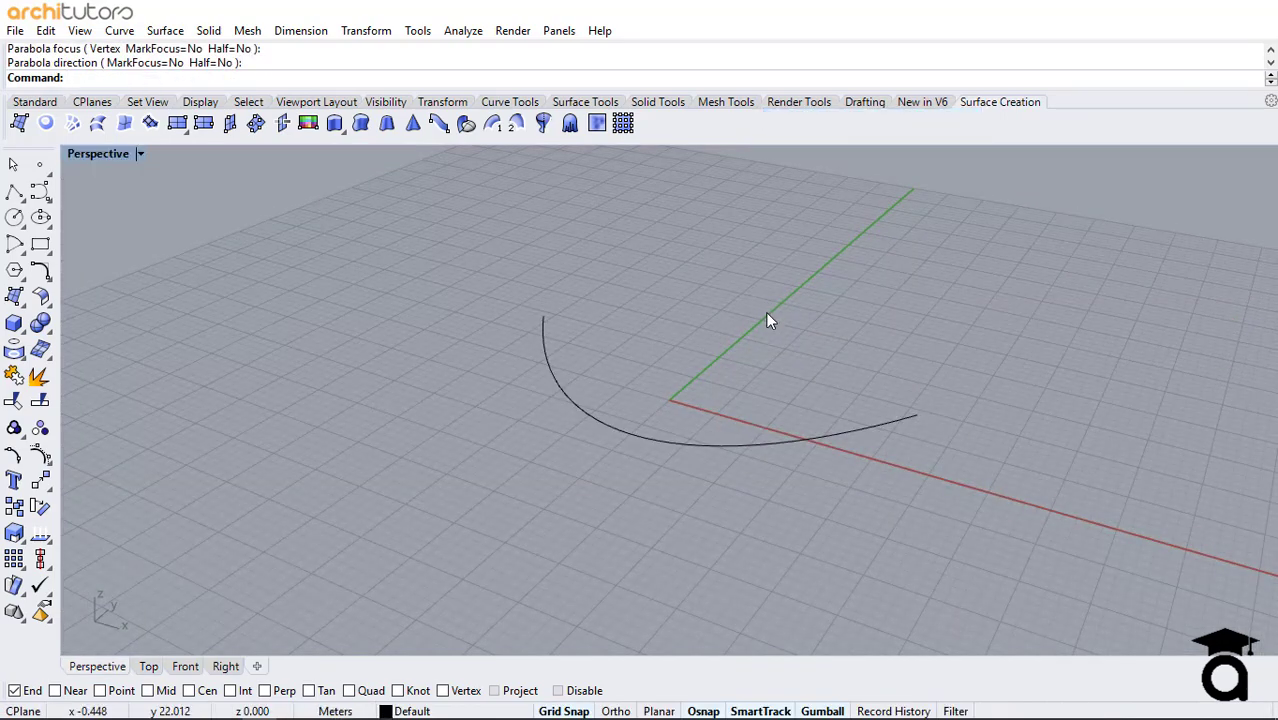
right_drag(927, 355, 613, 352)
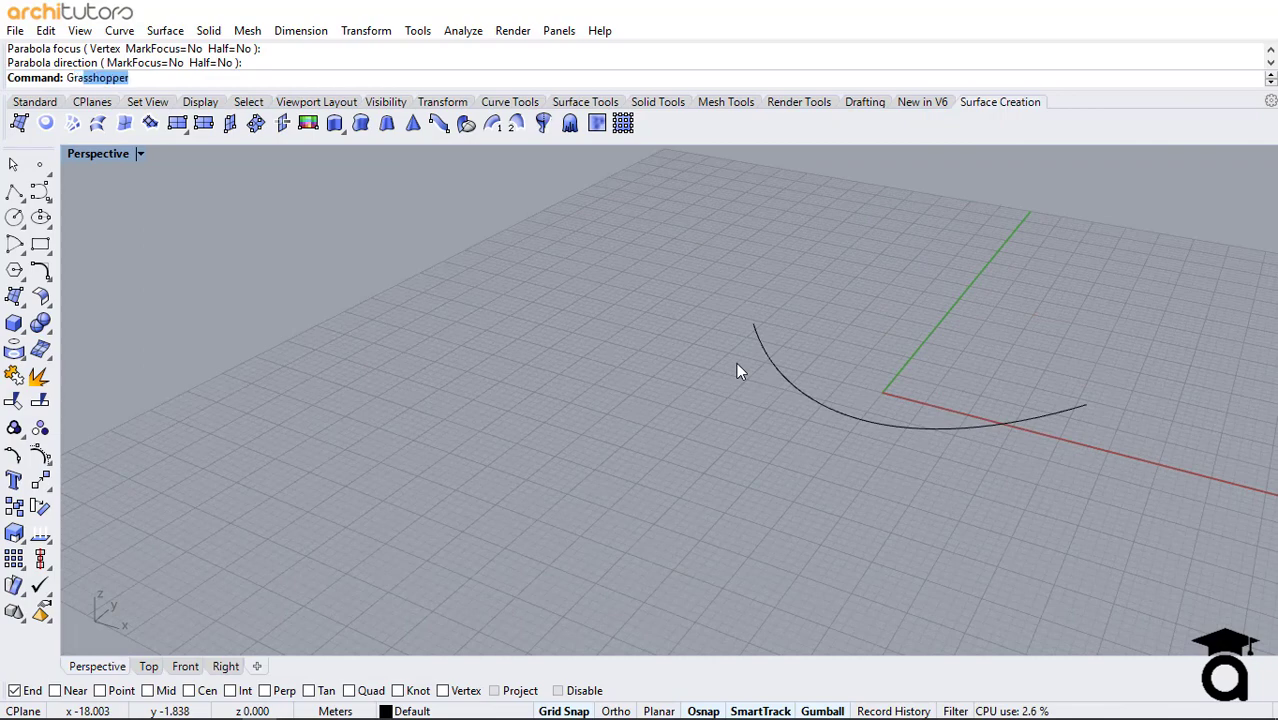
key(Return)
- Add a Curve parameter to the Grasshopper canvas and reference the parabola in it
double_click(113, 262)
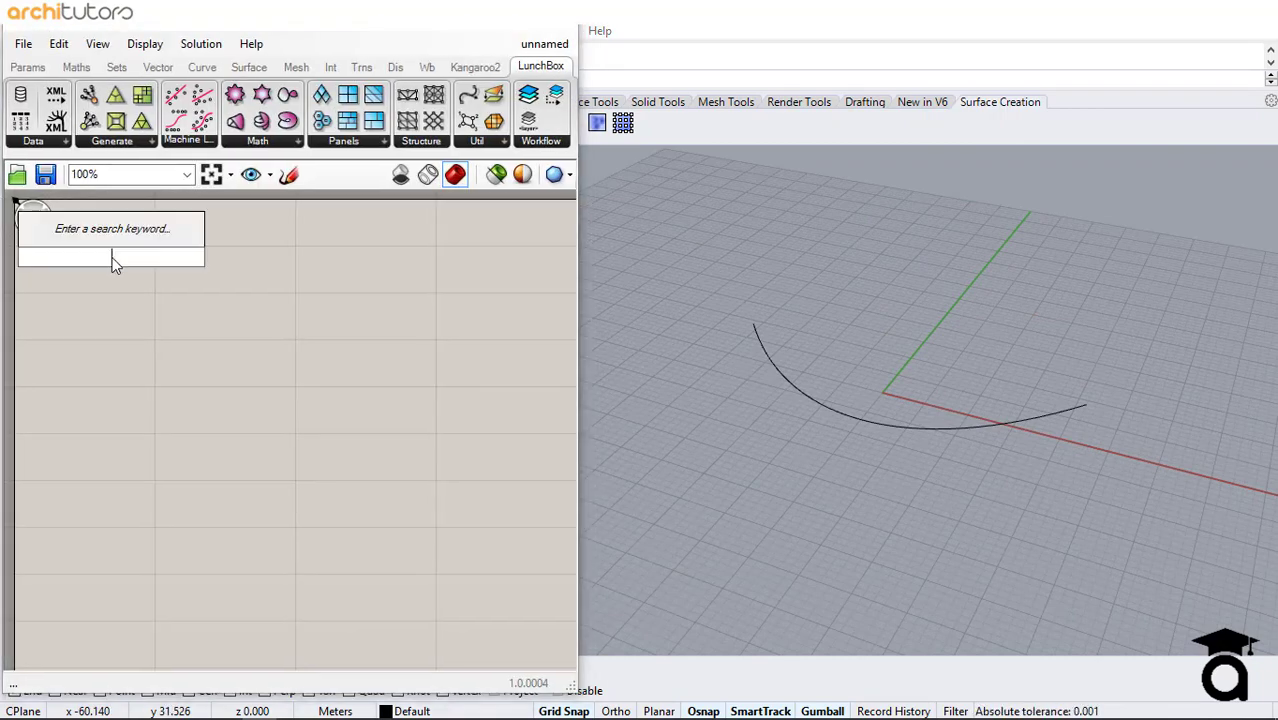
text(cur)
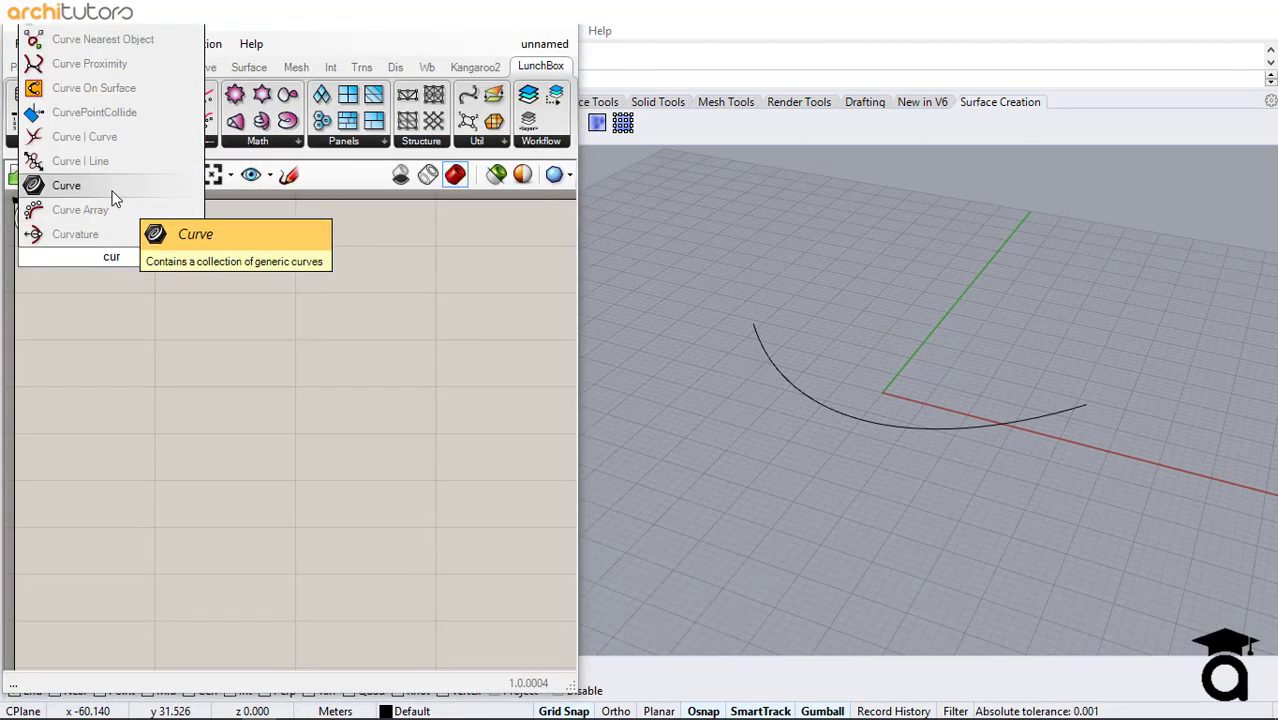
click(100, 185)
right_click(113, 257)
click(190, 516)
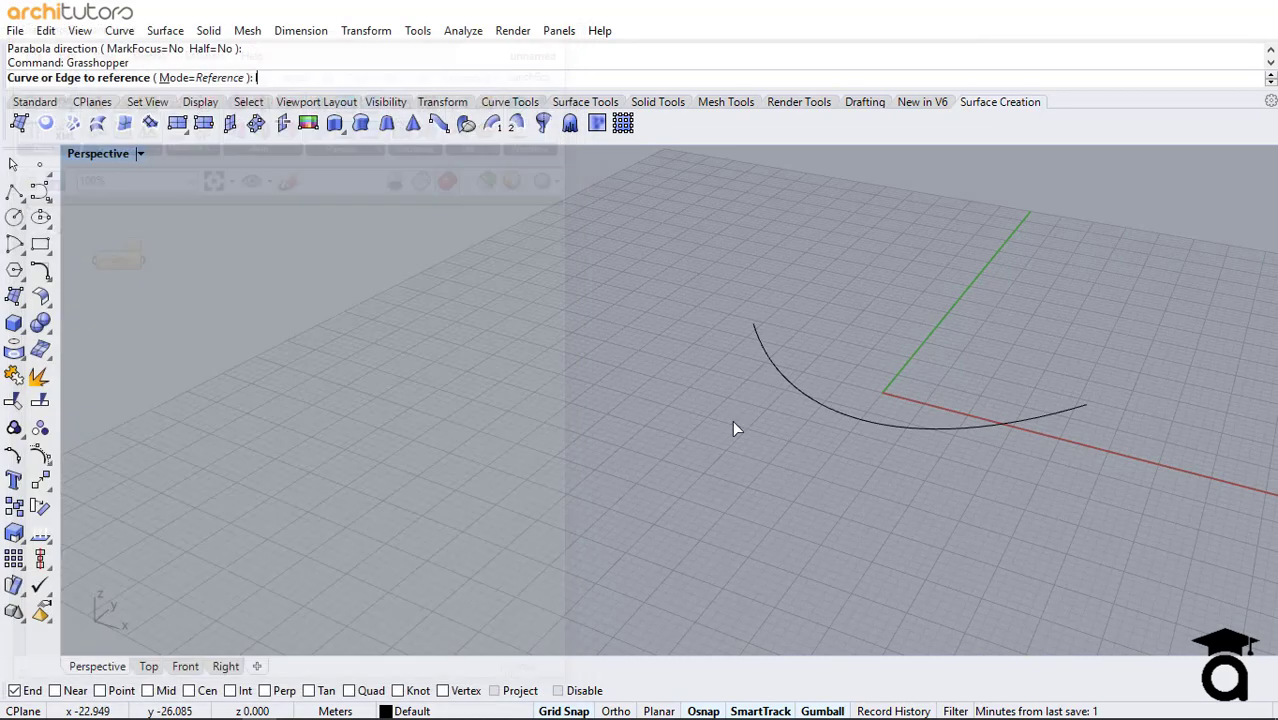
click(808, 402)
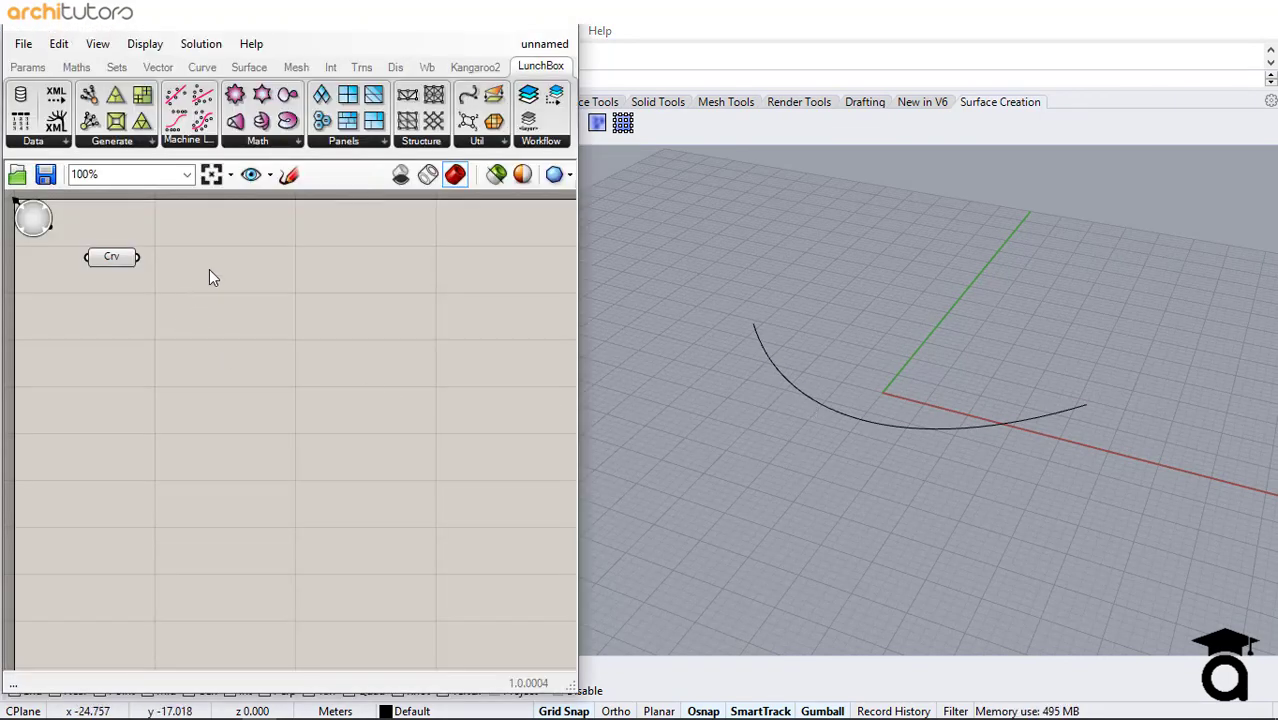
- Add an Extrude component beside the Curve parameter and connect the curve to its base input
double_click(209, 269)
text(ext)
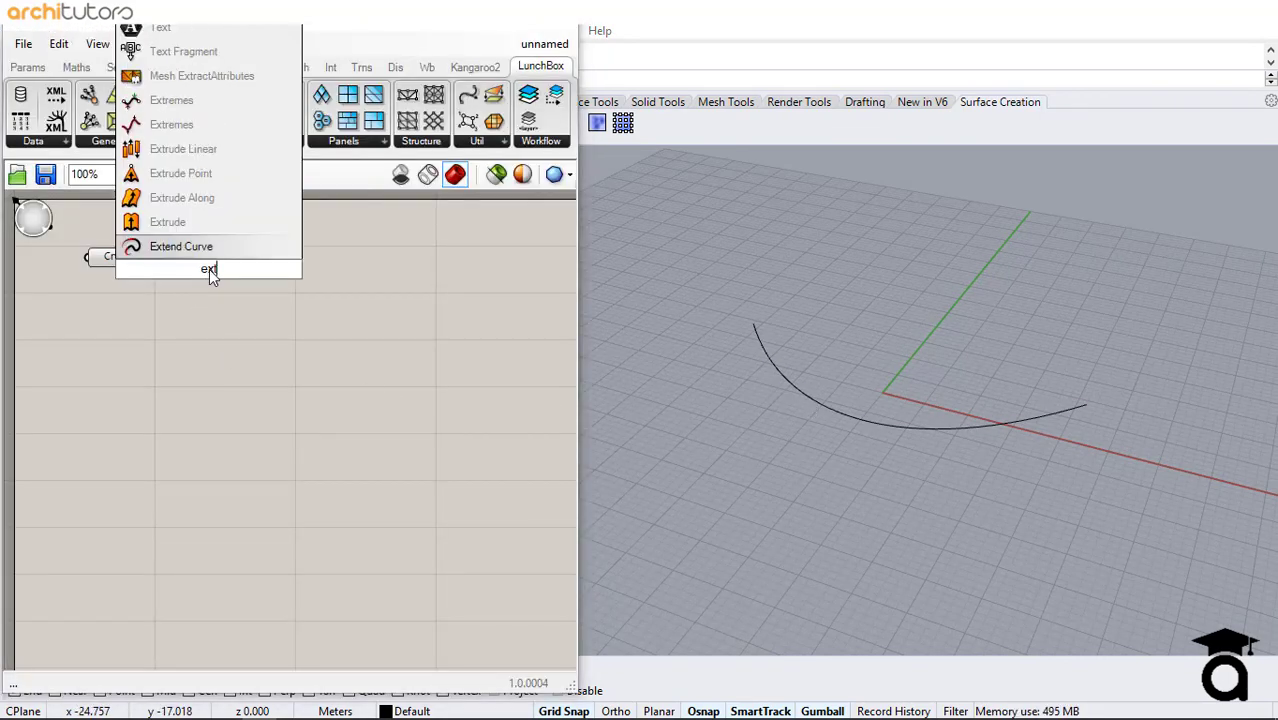
click(216, 245)
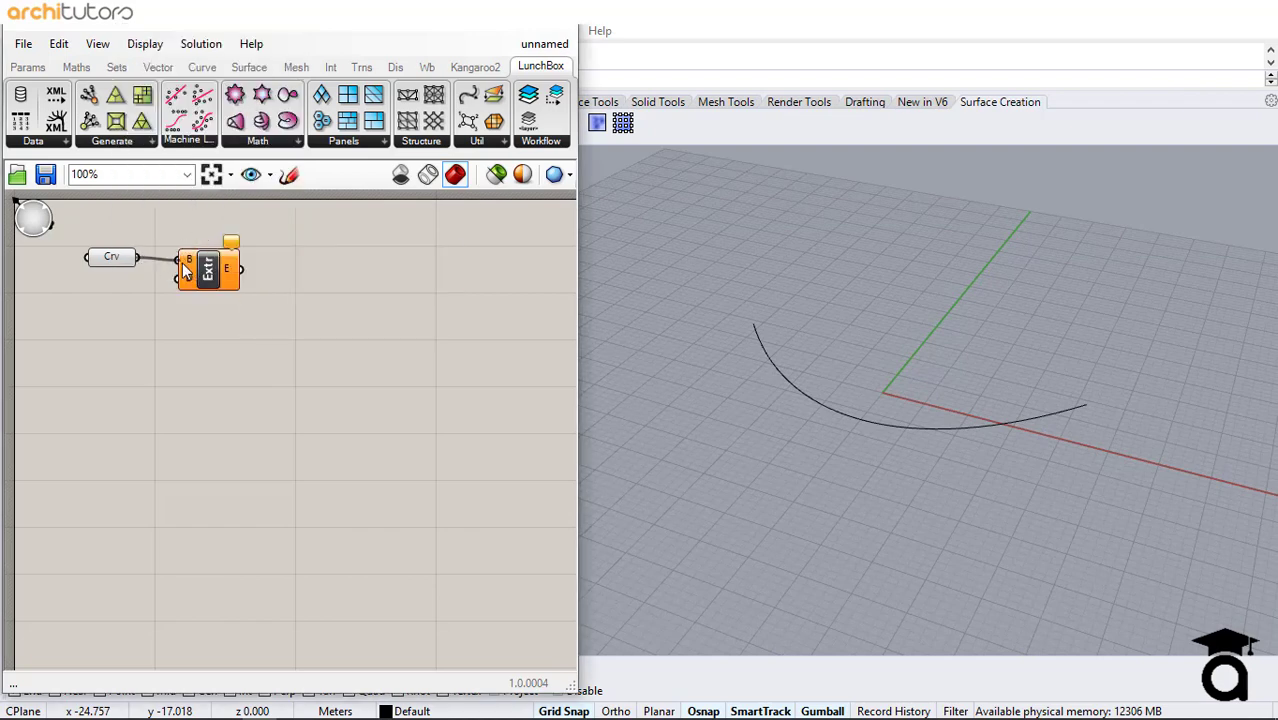
drag(183, 270, 240, 279)
- Add a Unit Z vector below the Curve parameter and connect it to the Extrude component's direction input
double_click(147, 293)
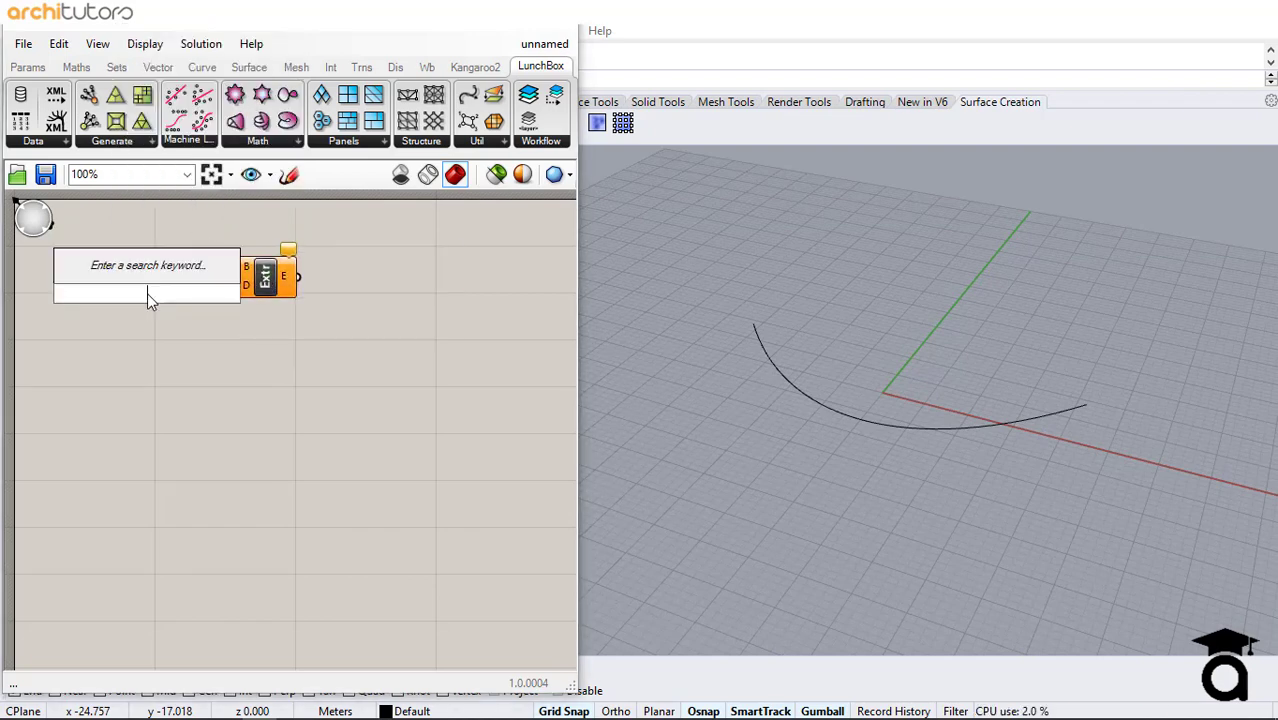
text(z)
click(134, 268)
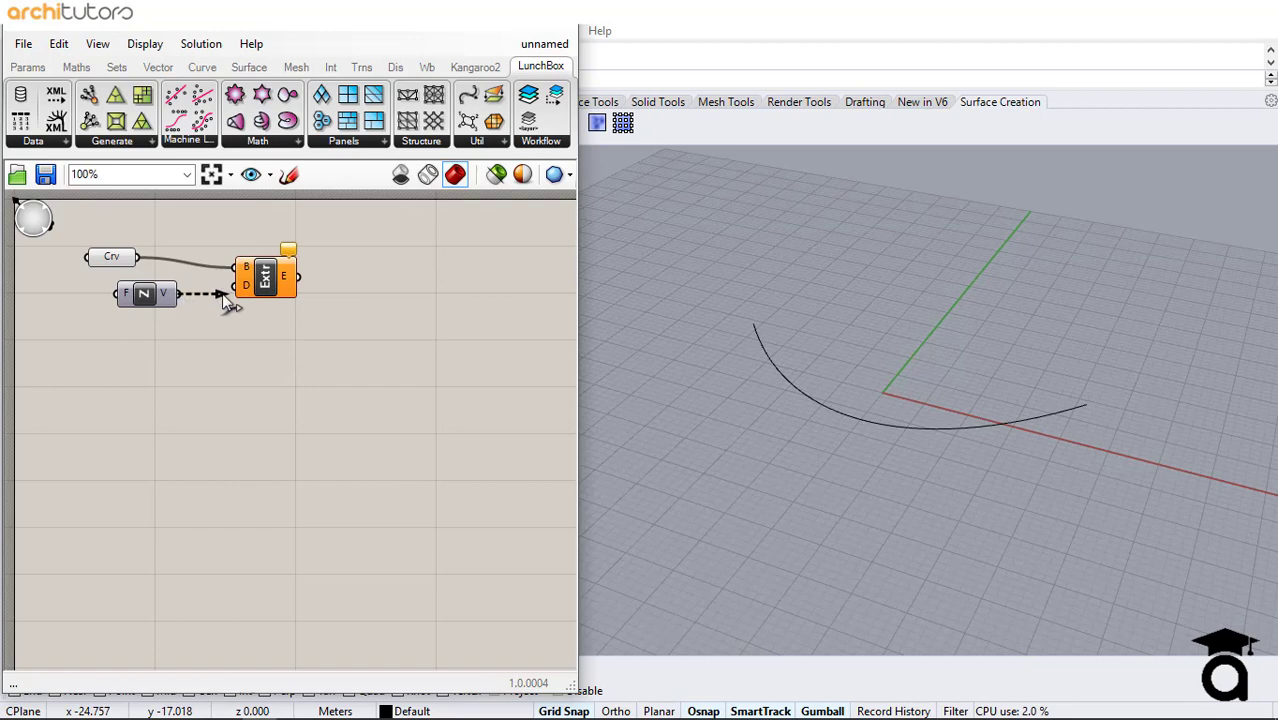
drag(226, 304, 235, 287)
drag(149, 294, 188, 308)
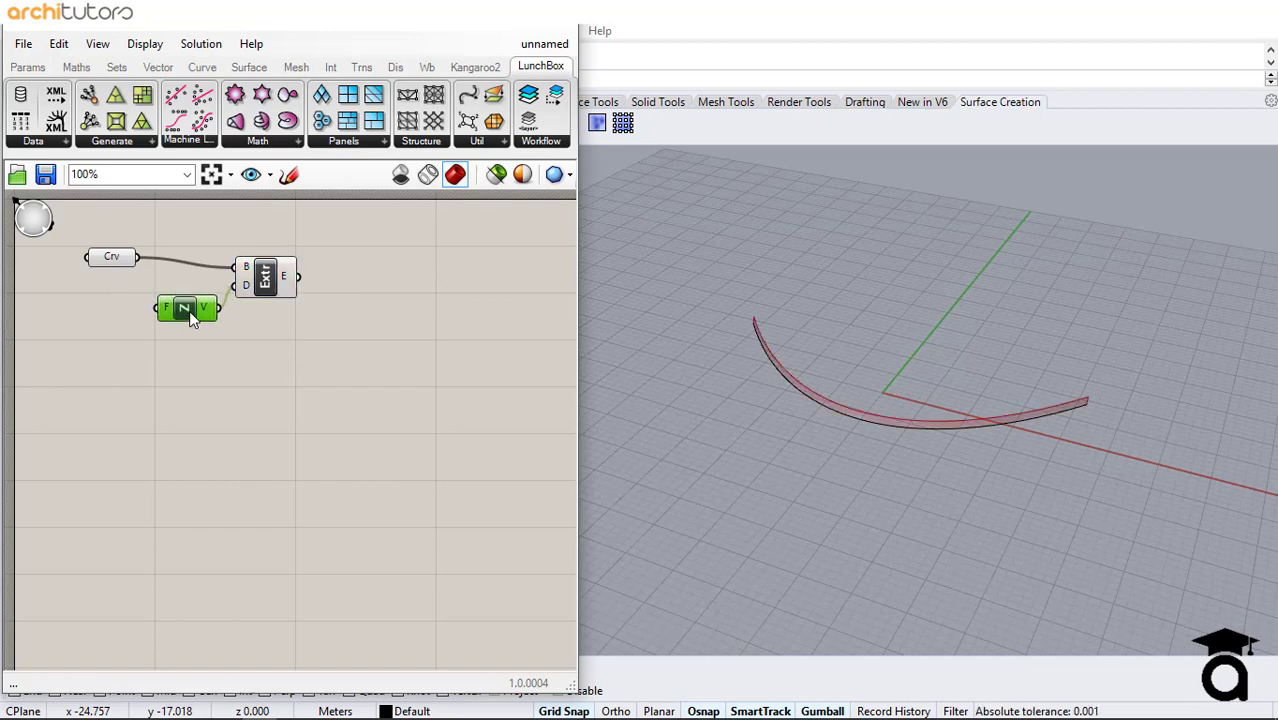
- Add a 0–100 integer number slider, connect it to the Unit Z factor and set it to 32
double_click(85, 316)
text(15)
key(Return)
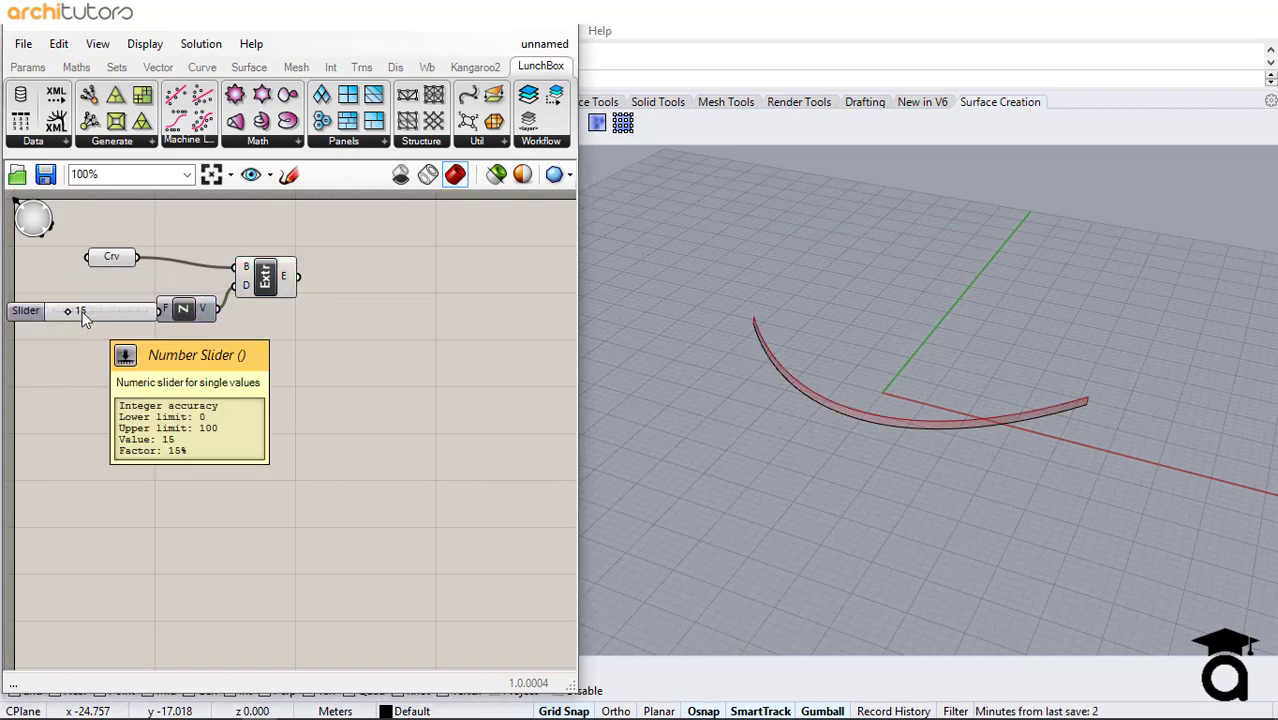
right_drag(174, 340, 279, 348)
mouse_move(251, 322)
mouse_down()
mouse_move(215, 322)
mouse_move(262, 318)
mouse_up()
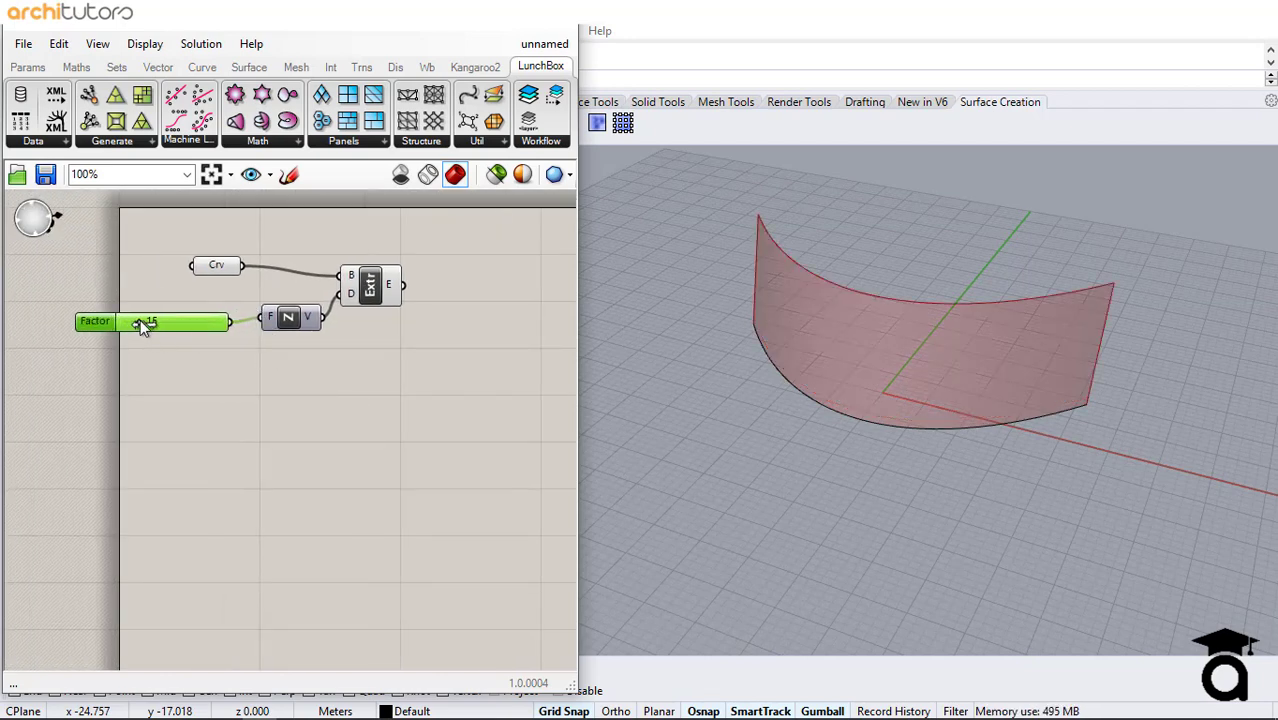
drag(140, 322, 155, 322)
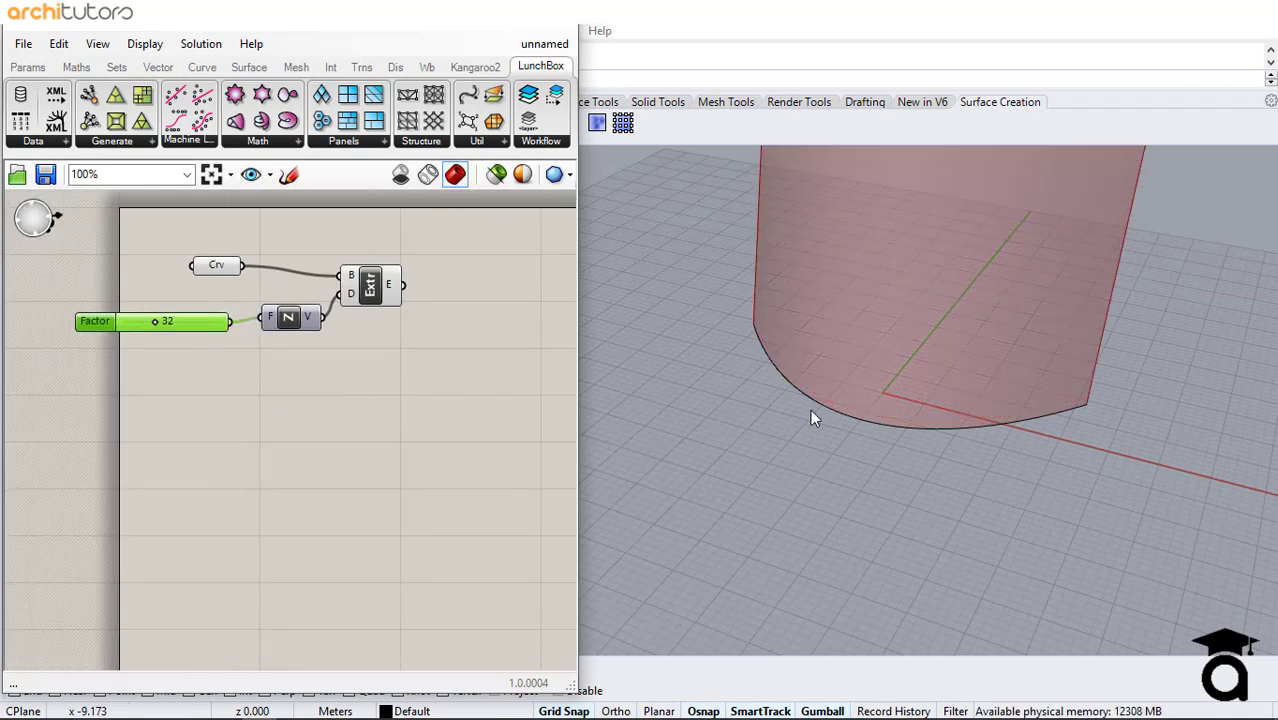
- Add a Surface parameter and feed it the Extrude component's output
right_drag(810, 418, 897, 428)
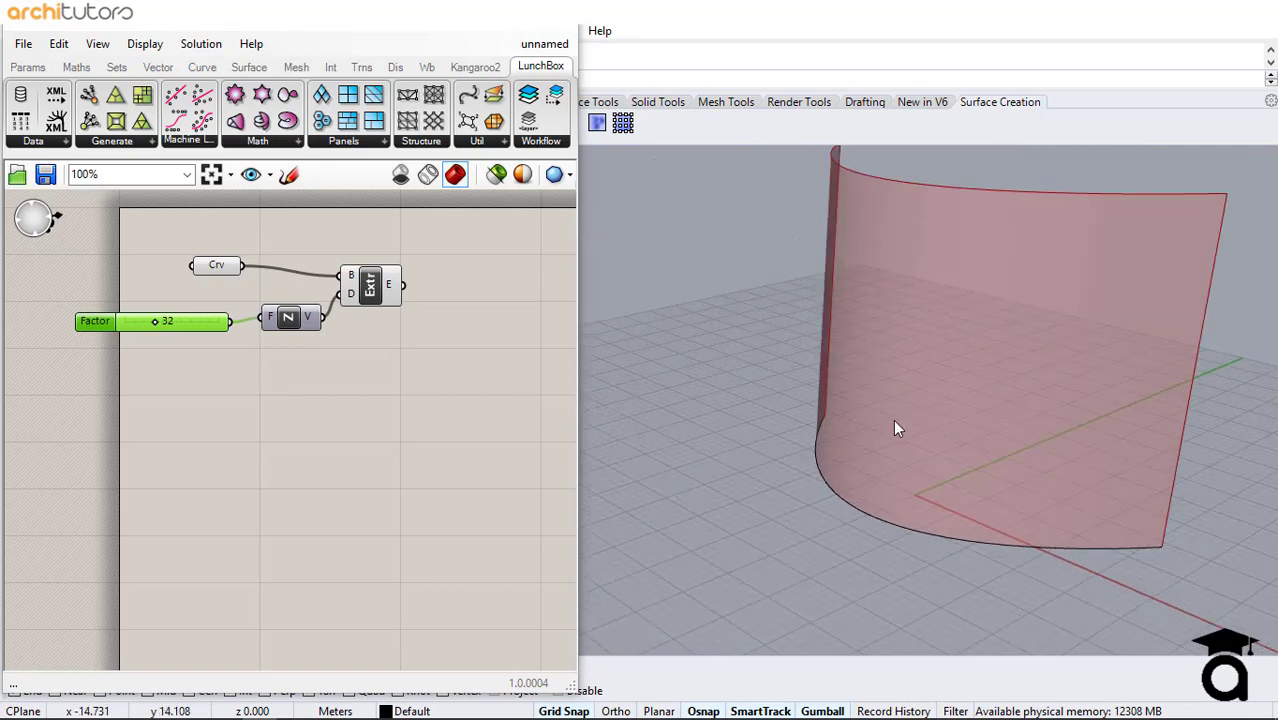
scroll(897, 428, down, 2)
right_drag(448, 323, 343, 326)
double_click(378, 306)
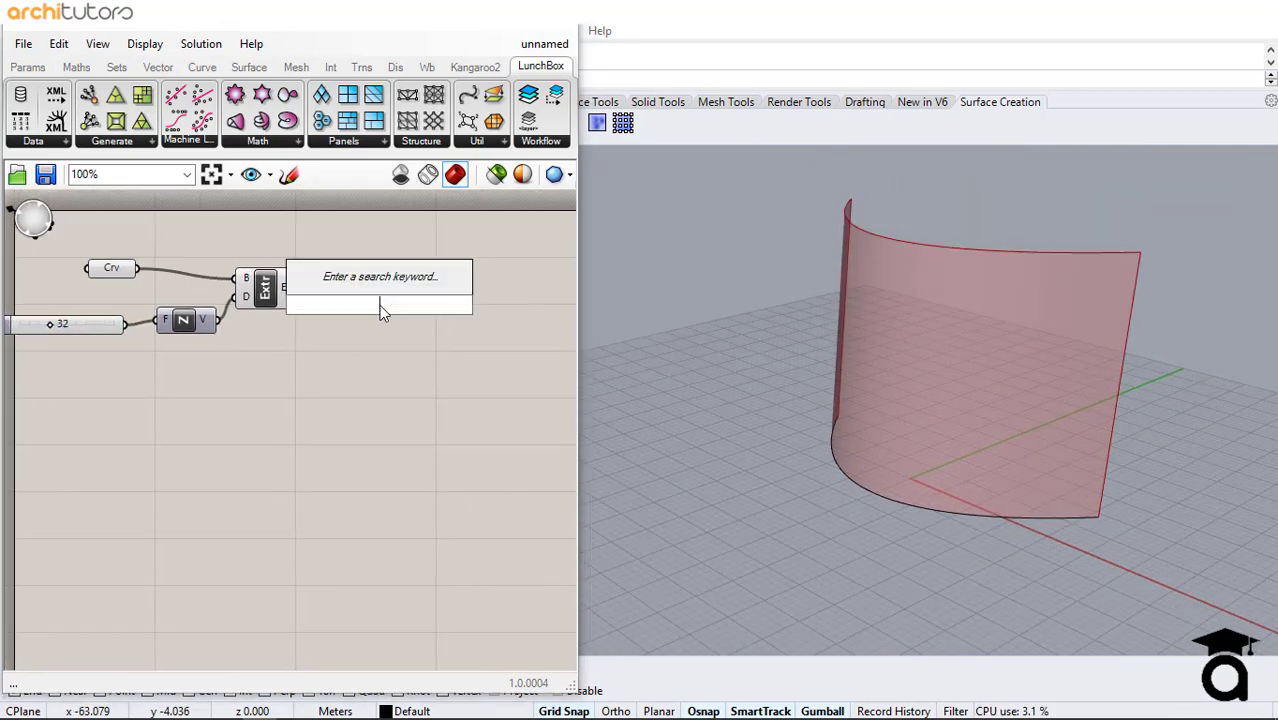
text(sur)
click(361, 282)
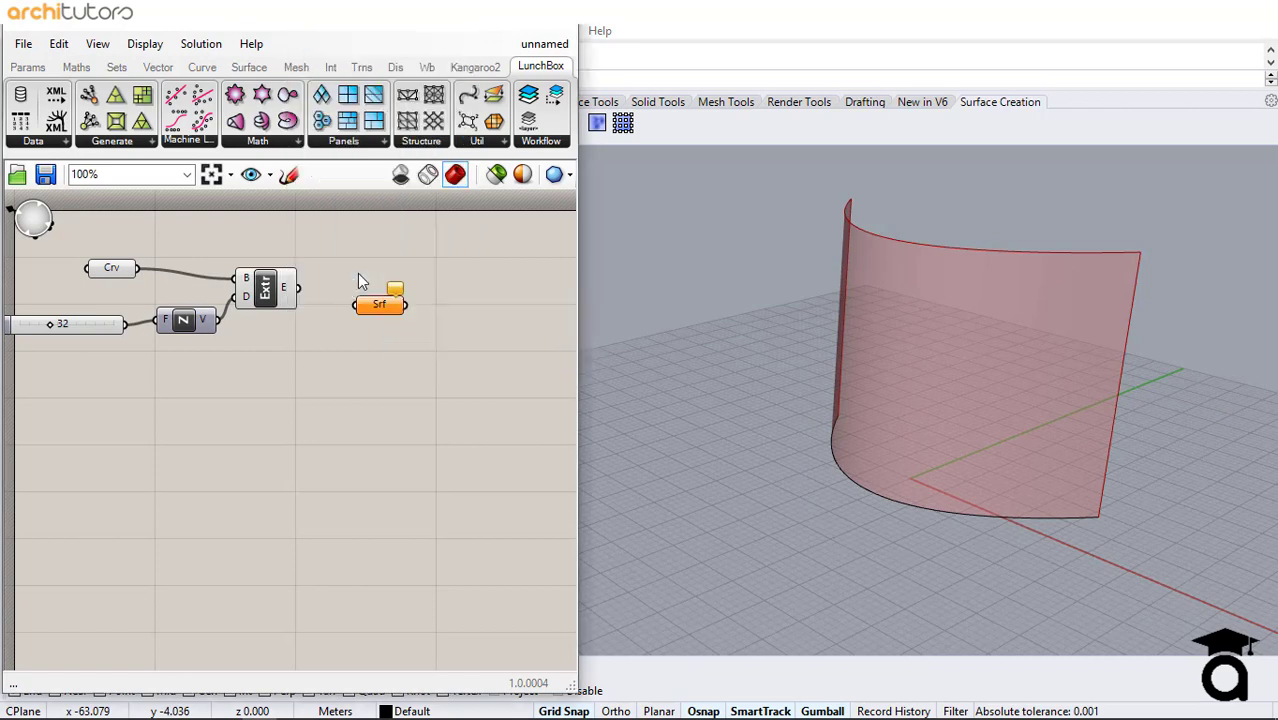
drag(298, 288, 370, 288)
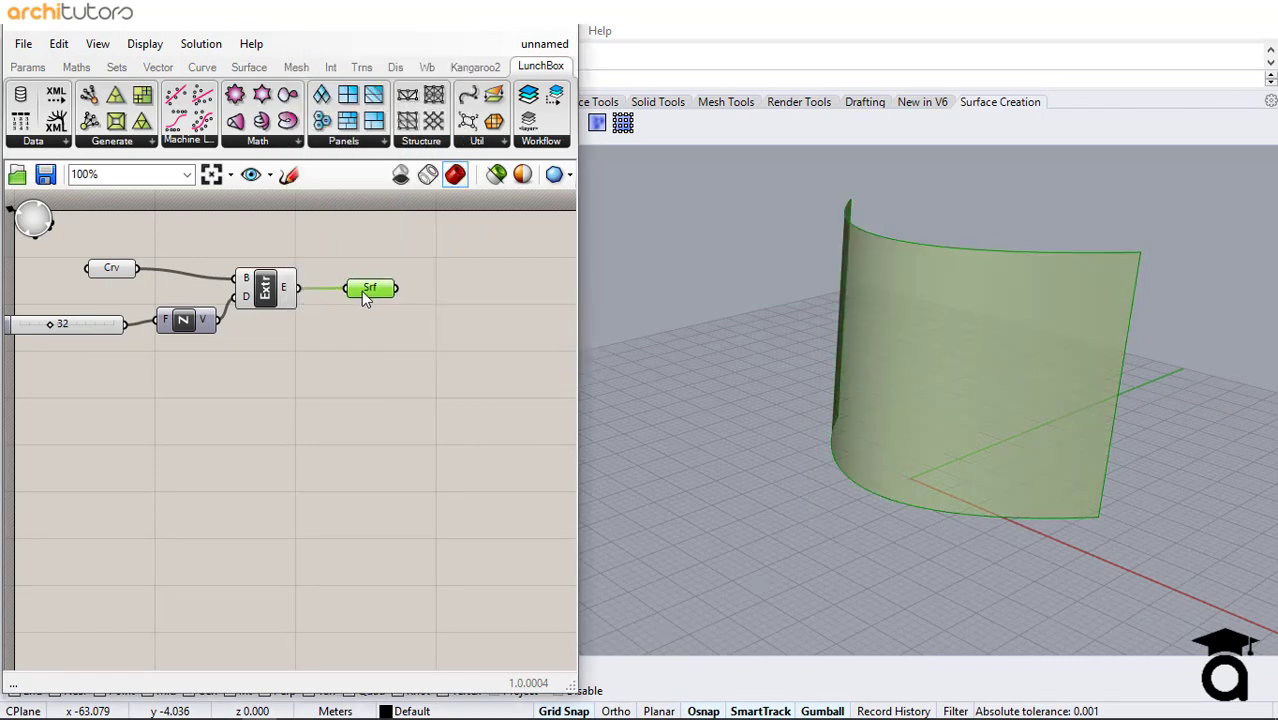
- Turn off the preview of the Curve, slider, Unit Z and Extrude components
drag(276, 198, 61, 398)
right_click(204, 375)
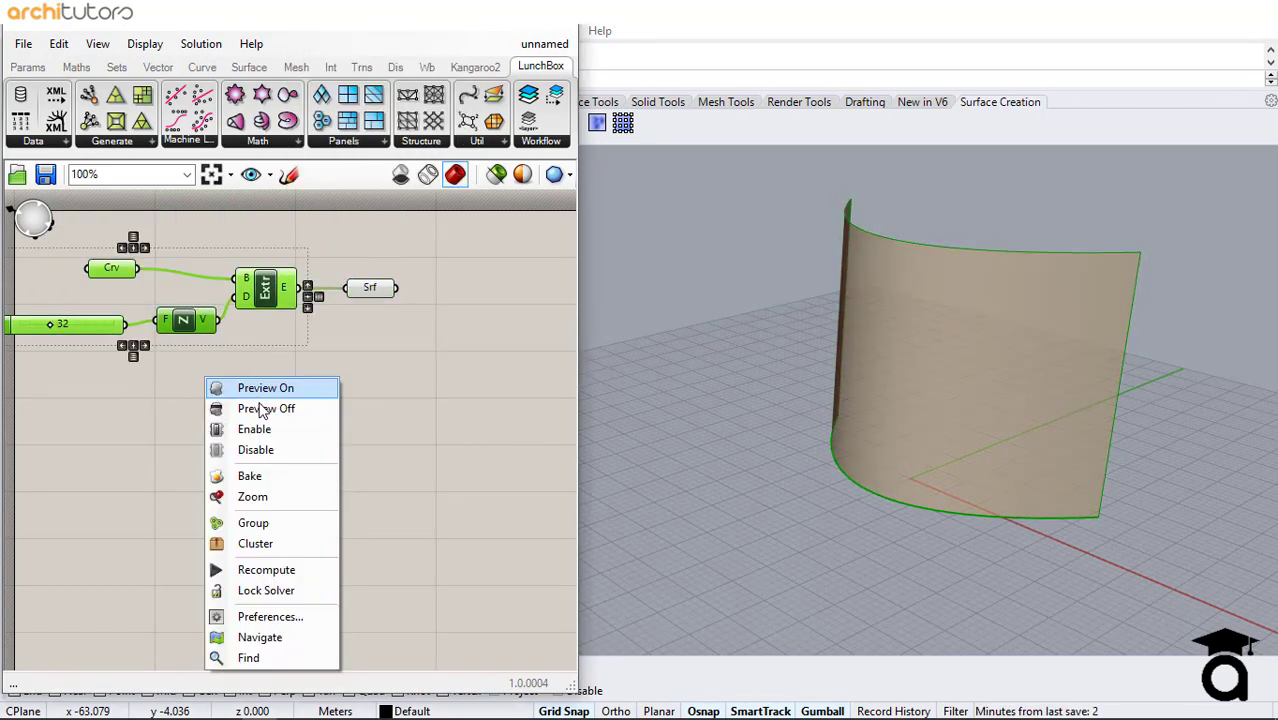
click(262, 409)
click(293, 385)
right_drag(418, 348, 227, 344)
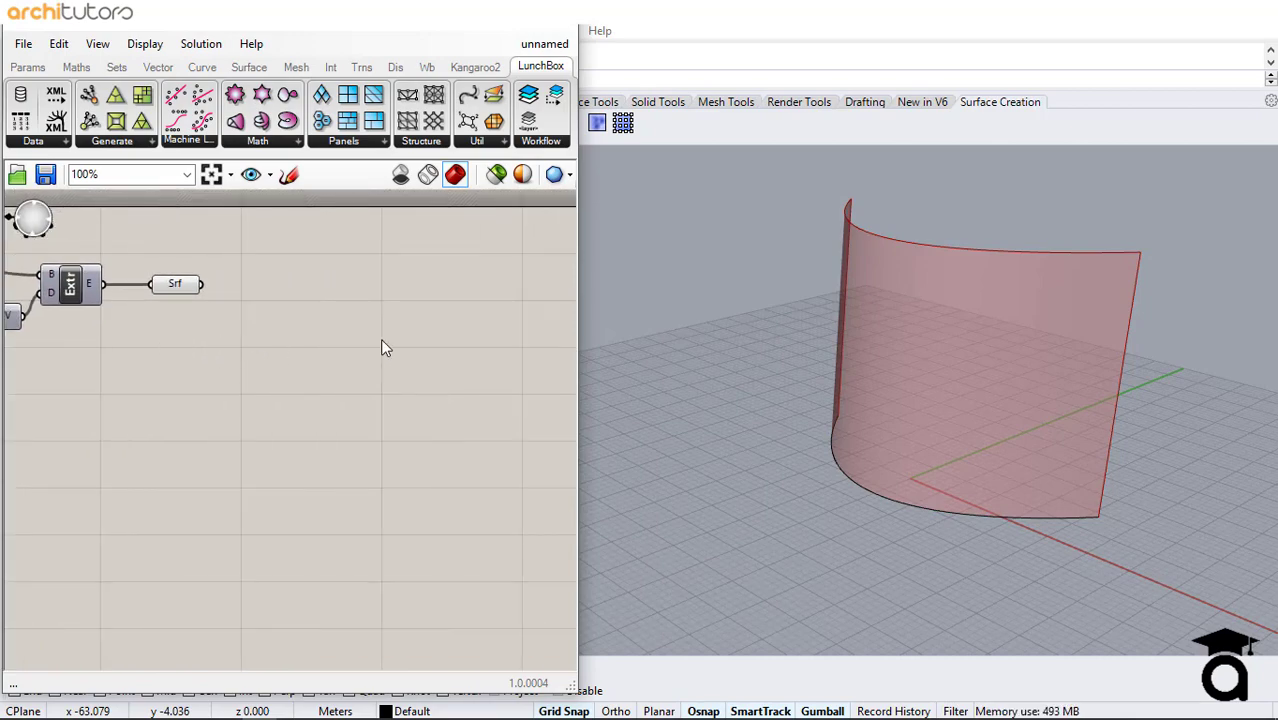
right_drag(816, 380, 977, 379)
double_click(295, 311)
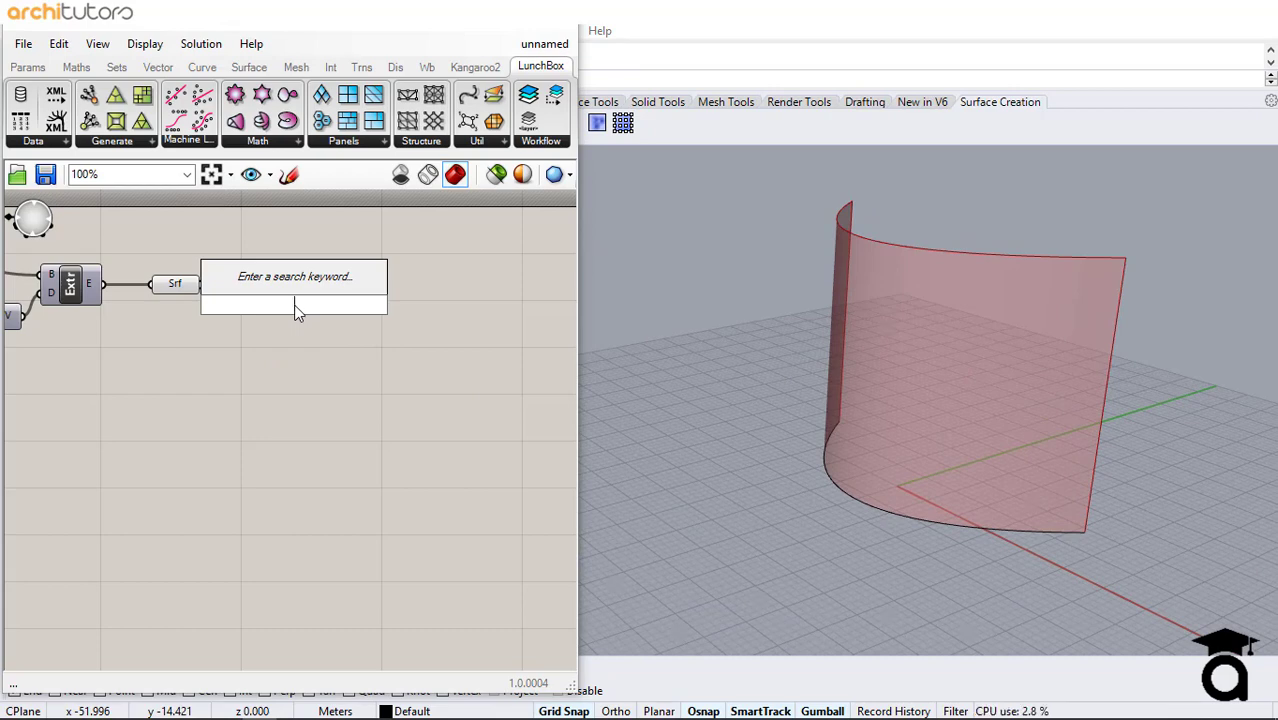
text(dia)
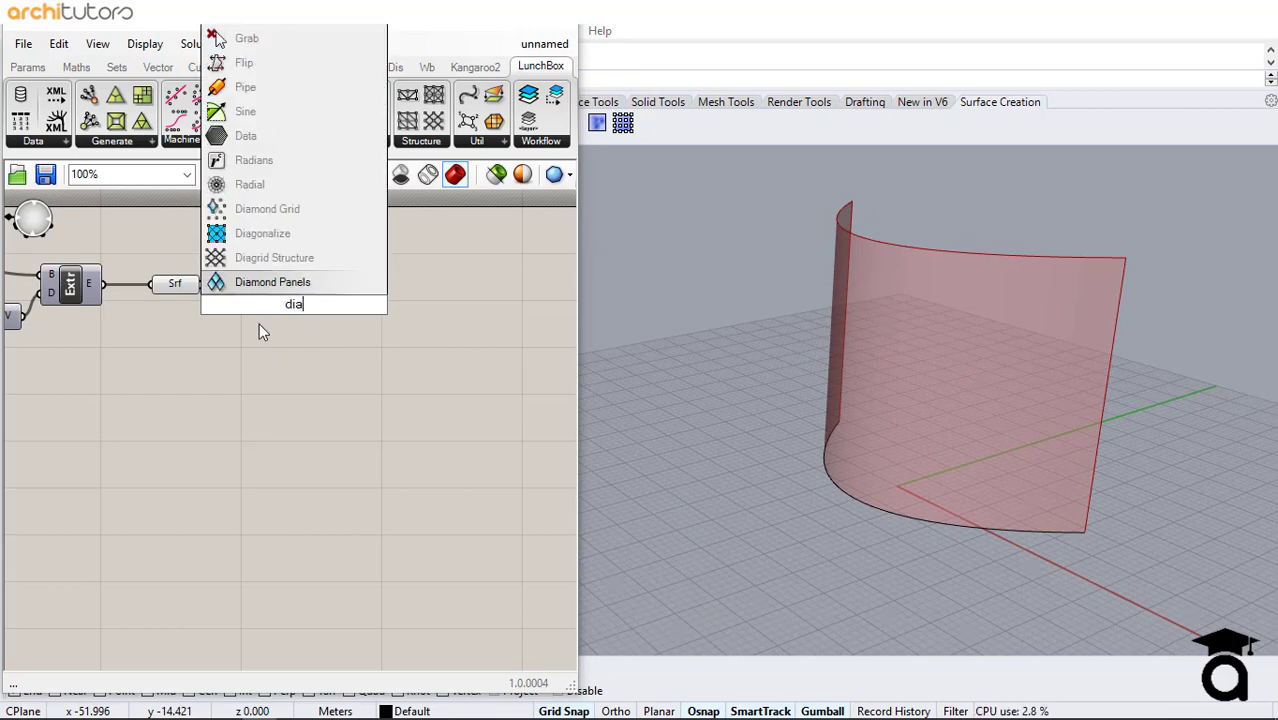
click(316, 287)
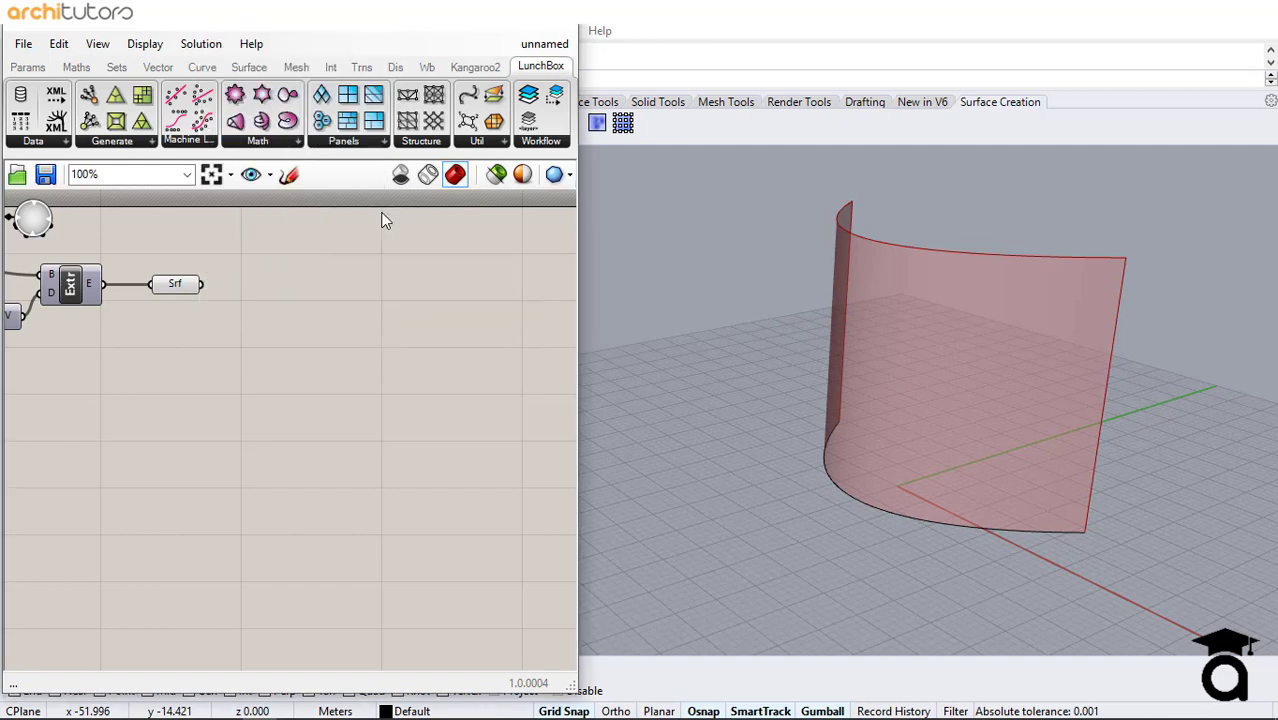
- Place the LunchBox Diamond Panels component and connect the Surface parameter to its surface input
click(365, 141)
click(340, 173)
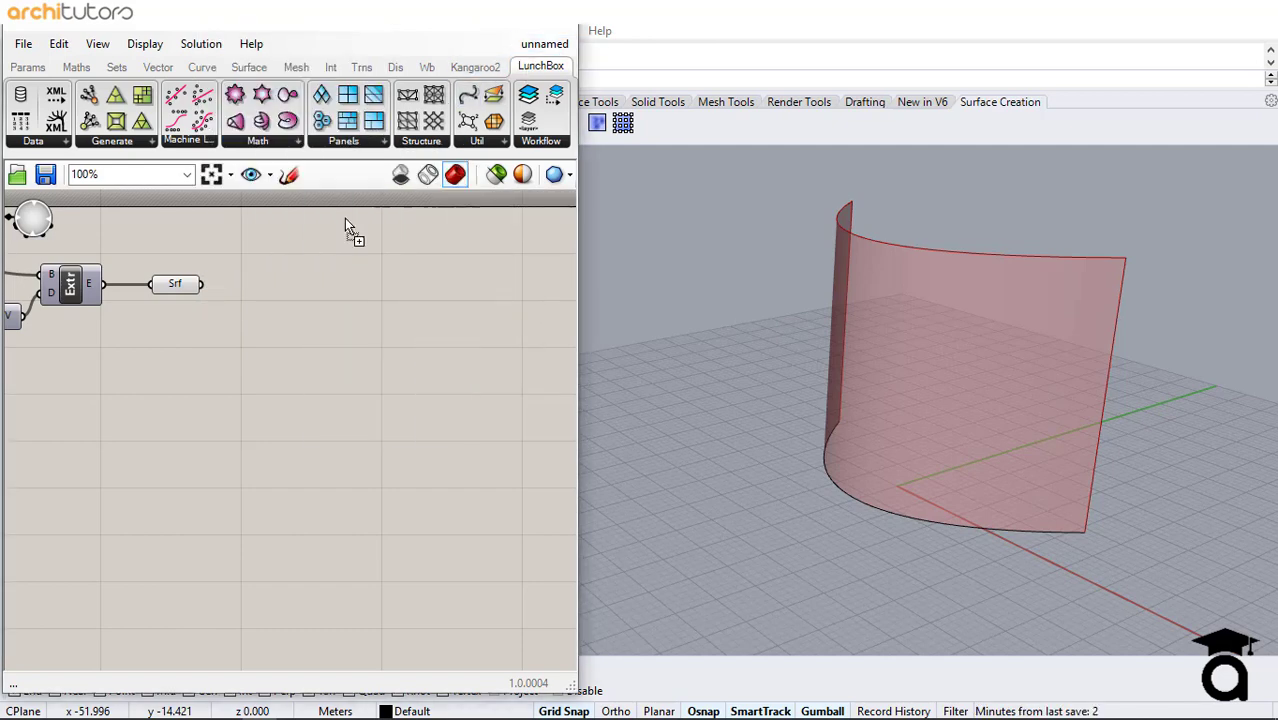
click(345, 219)
drag(346, 222, 308, 317)
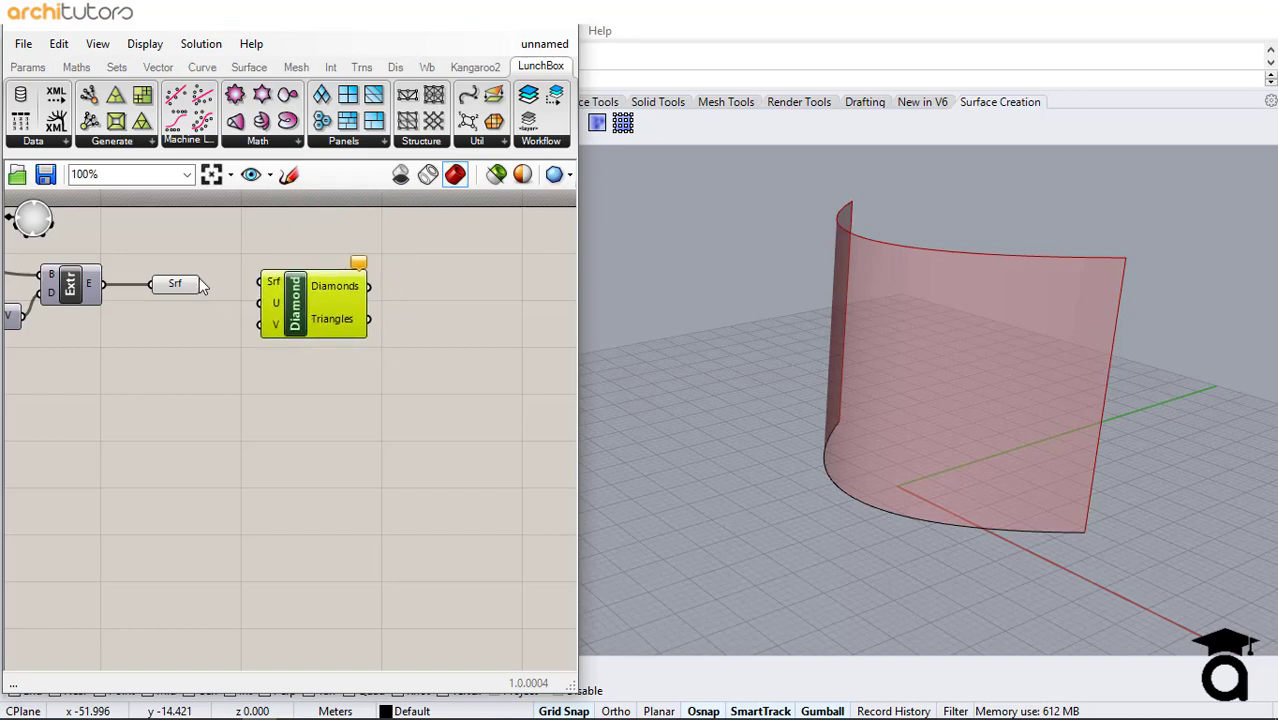
drag(202, 286, 262, 284)
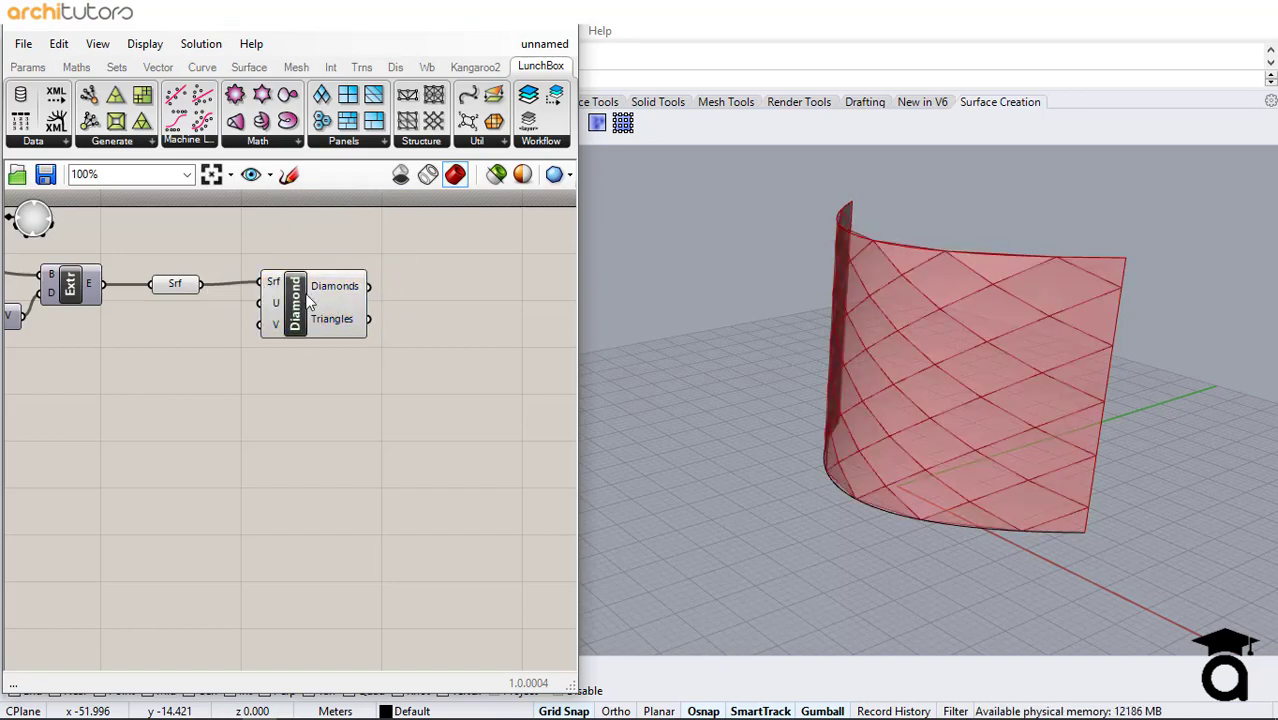
- Add two number sliders for the Diamond Panels component, with U Divisions at 21 and V Divisions at 17
right_drag(775, 388, 913, 335)
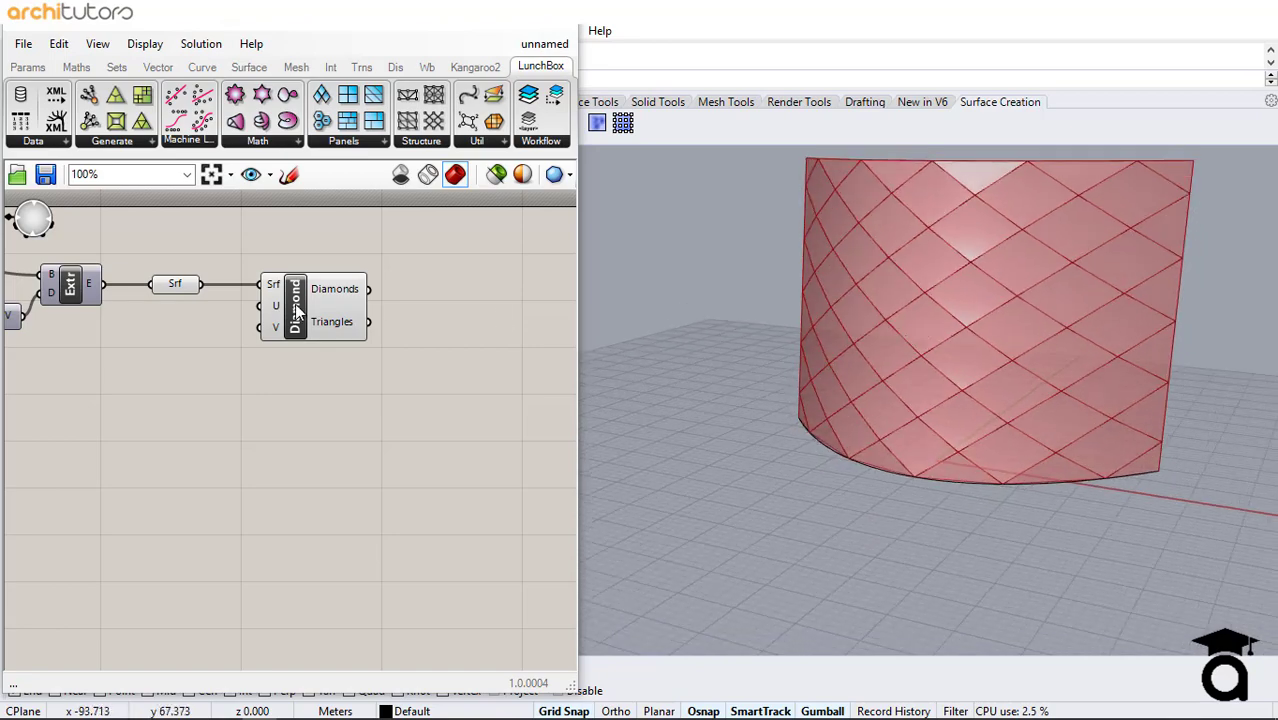
drag(290, 325, 312, 315)
double_click(188, 331)
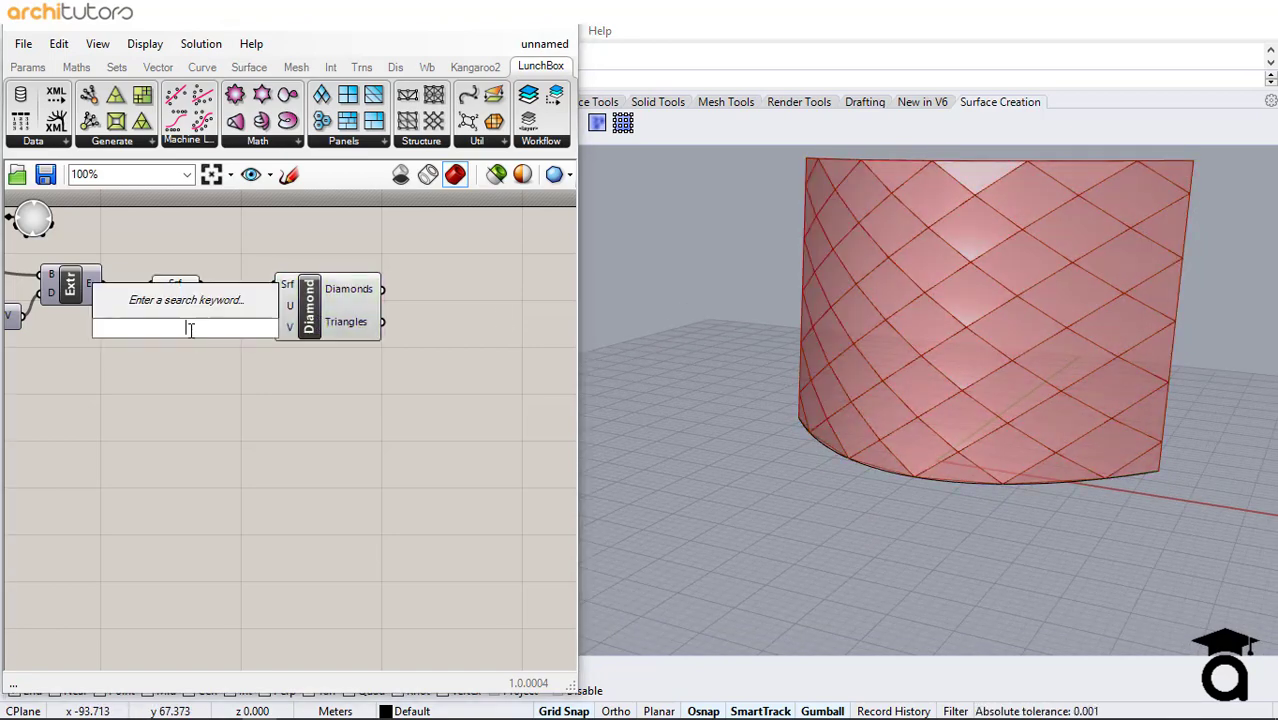
text(15)
key(Return)
click(189, 329)
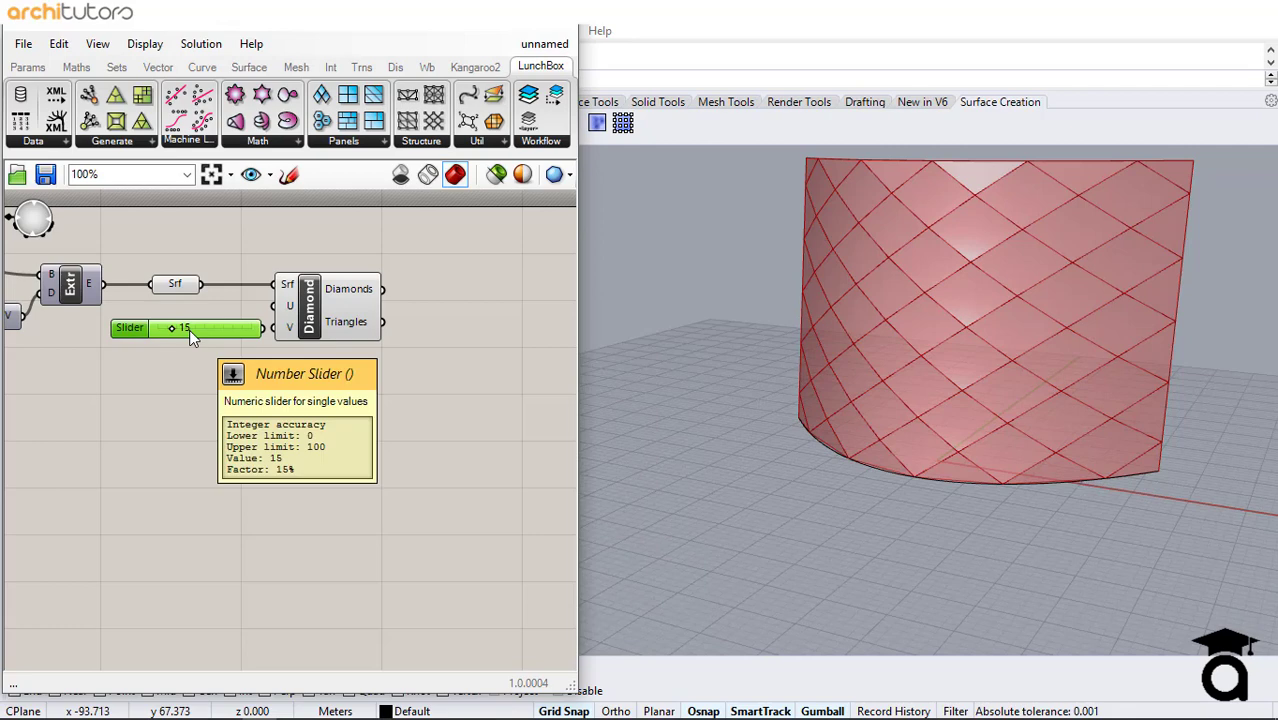
drag(189, 329, 213, 360)
mouse_move(305, 320)
mouse_down()
mouse_move(336, 321)
mouse_move(263, 328)
mouse_move(305, 328)
mouse_up()
click(273, 331)
drag(212, 338, 197, 361)
click(283, 402)
scroll(300, 395, up, 1)
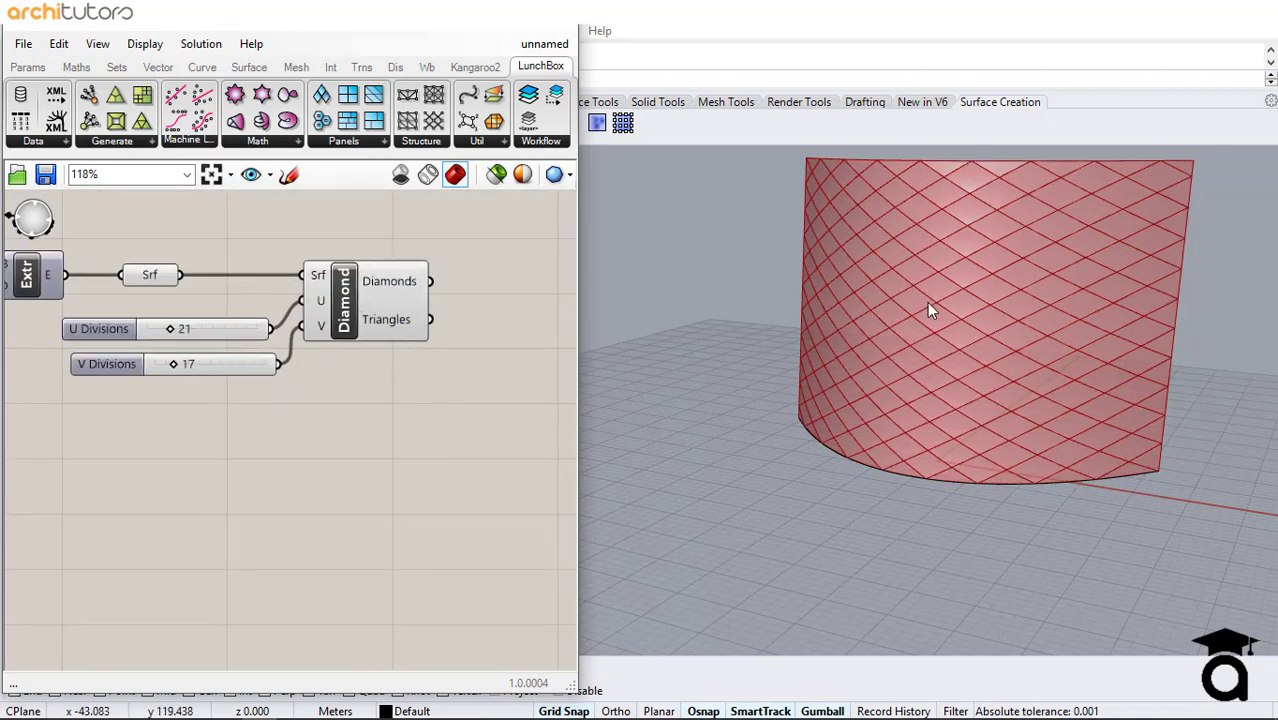
right_drag(928, 303, 940, 335)
scroll(1034, 252, up, 3)
scroll(797, 405, down, 3)
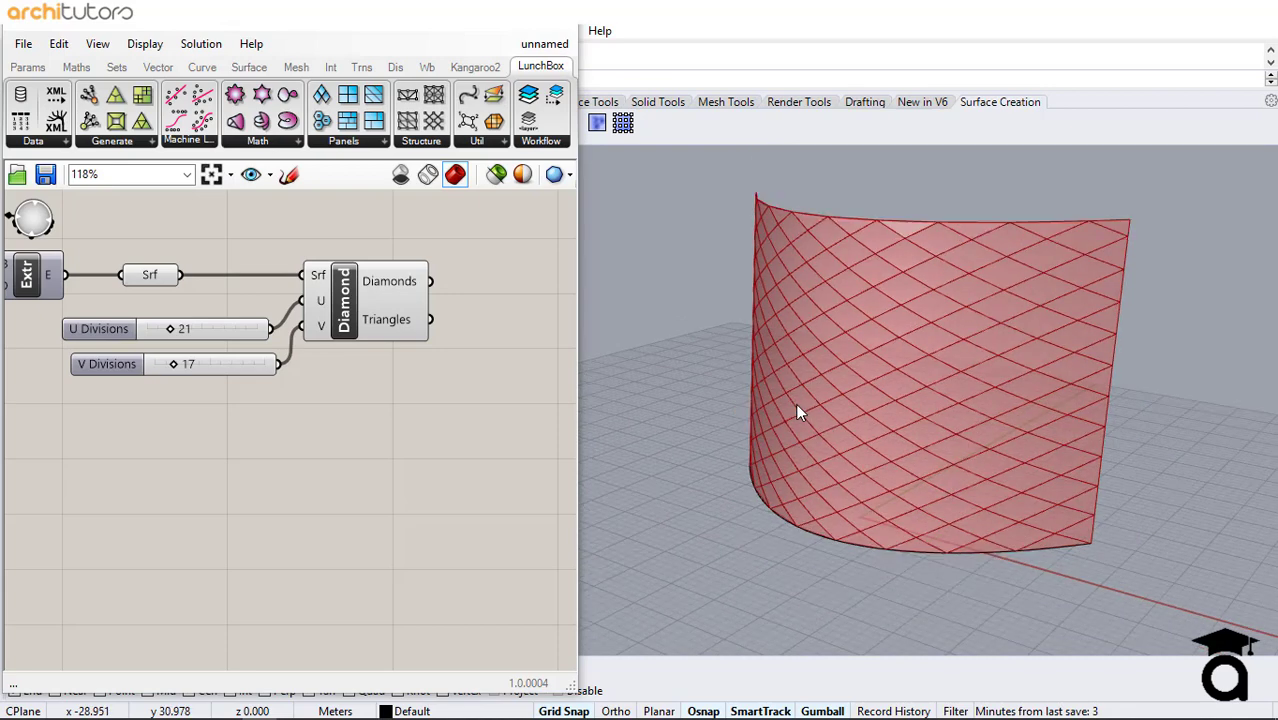
- Add a LunchBox Panel Frame component and connect the Diamonds output to its Panel input
scroll(820, 378, up, 2)
right_drag(414, 394, 257, 372)
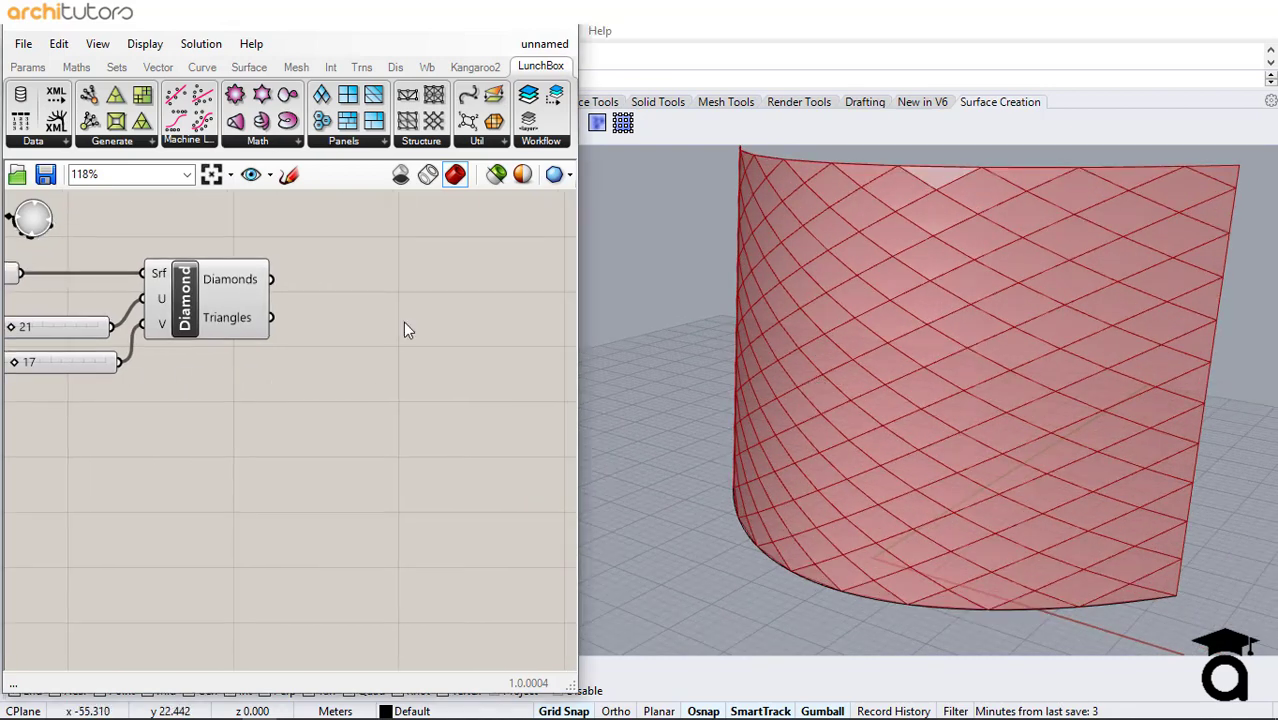
double_click(407, 330)
text(panel)
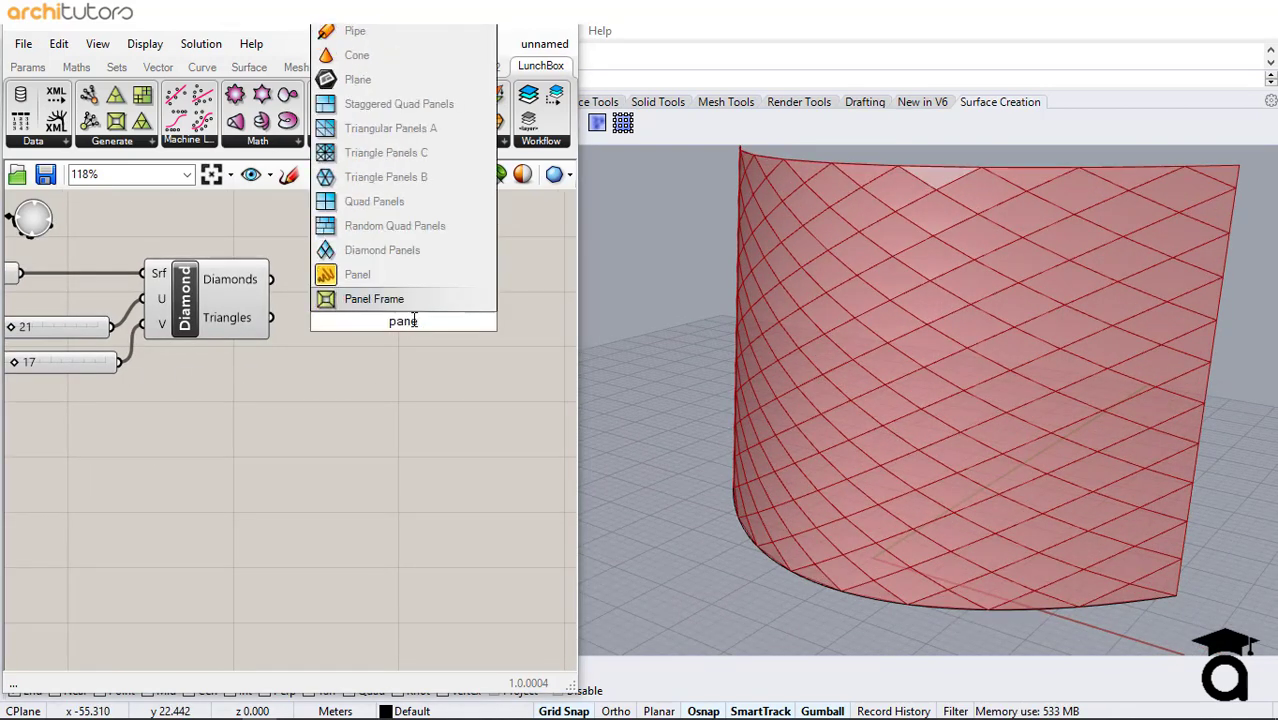
key(Return)
drag(268, 280, 397, 318)
click(382, 399)
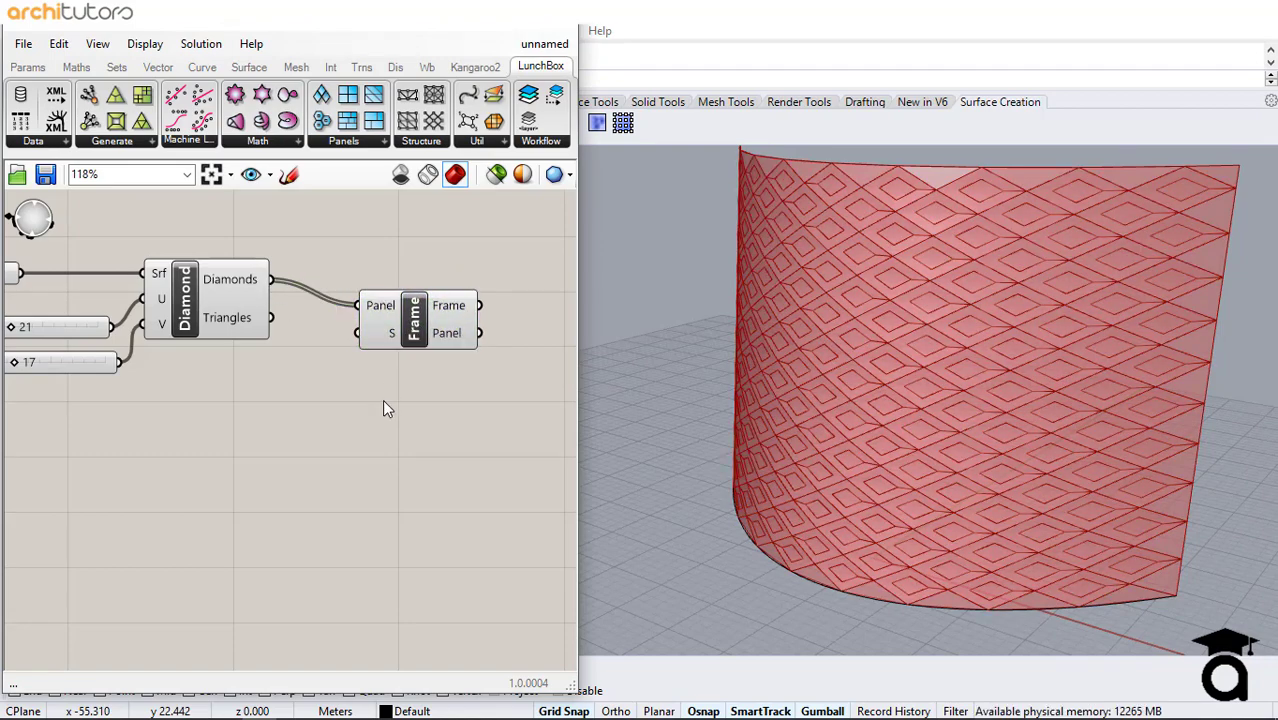
mouse_move(903, 494)
right_down()
mouse_move(921, 464)
mouse_move(888, 485)
right_up()
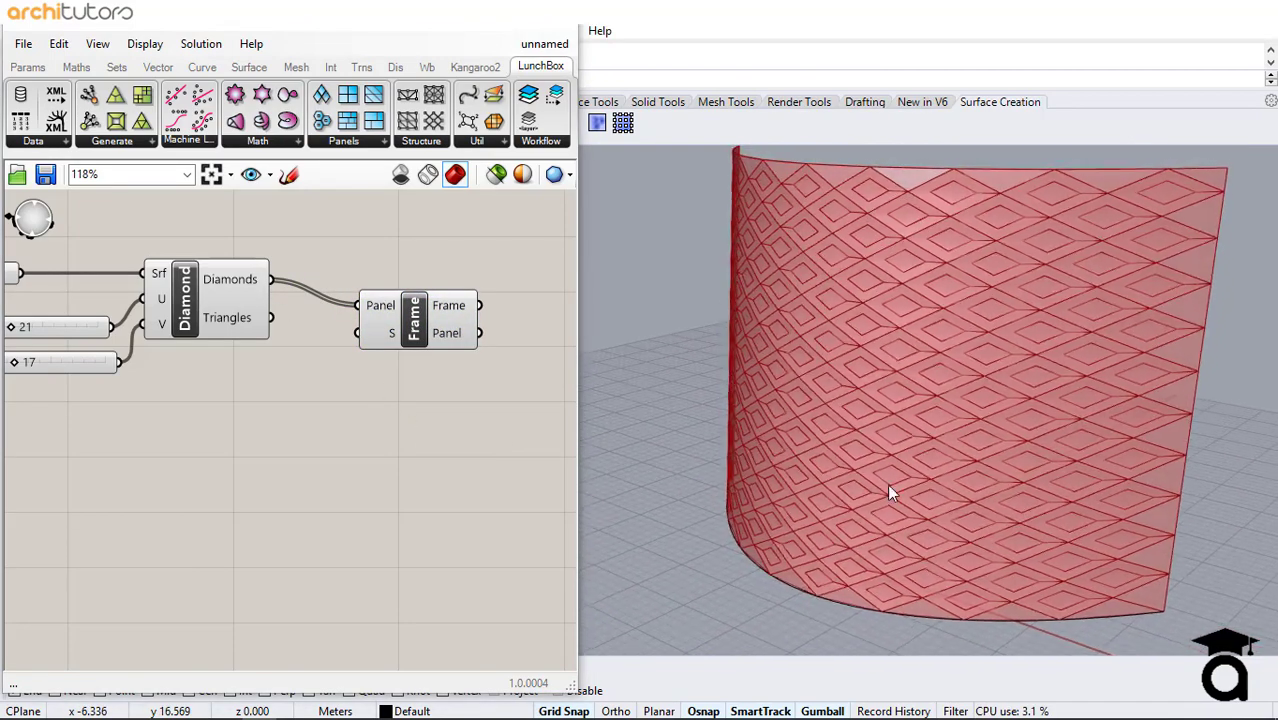
click(424, 326)
click(402, 395)
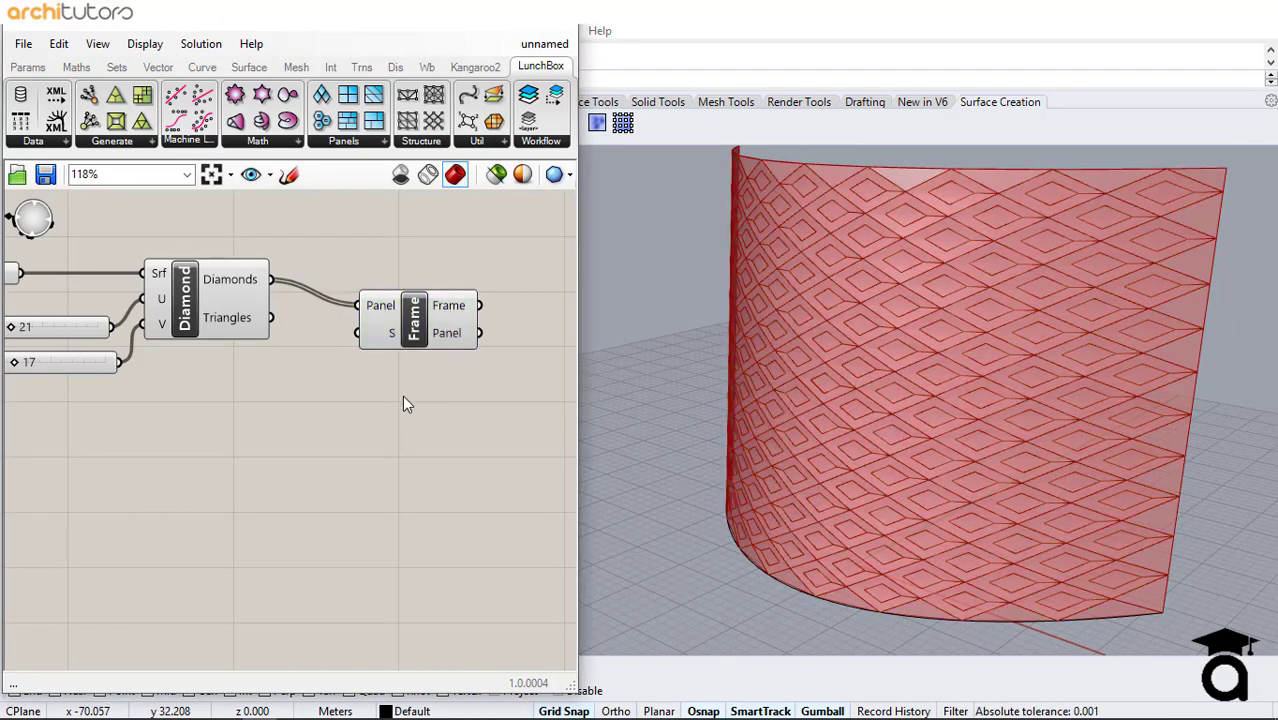
- Add a Random component below the Panel Frame and connect its output to the frame's S input
right_drag(383, 436, 372, 419)
drag(388, 323, 421, 366)
double_click(239, 438)
text(ra)
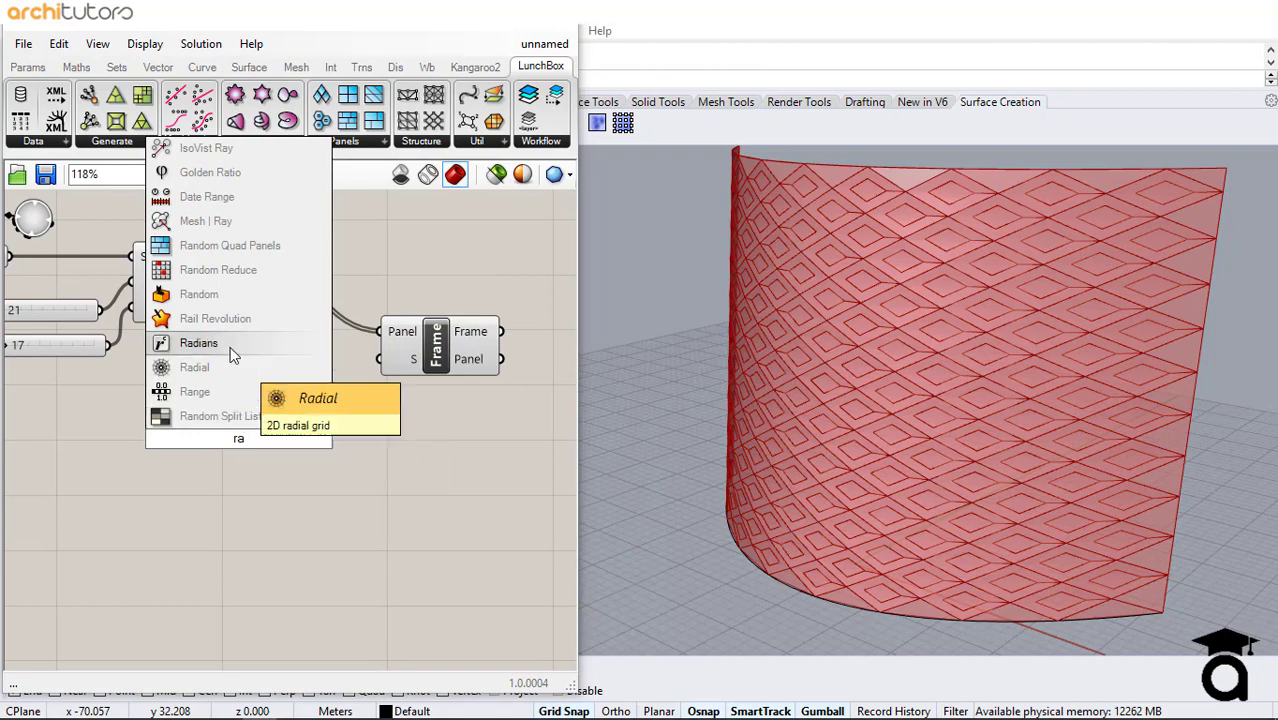
click(199, 294)
drag(280, 439, 380, 359)
drag(235, 459, 315, 441)
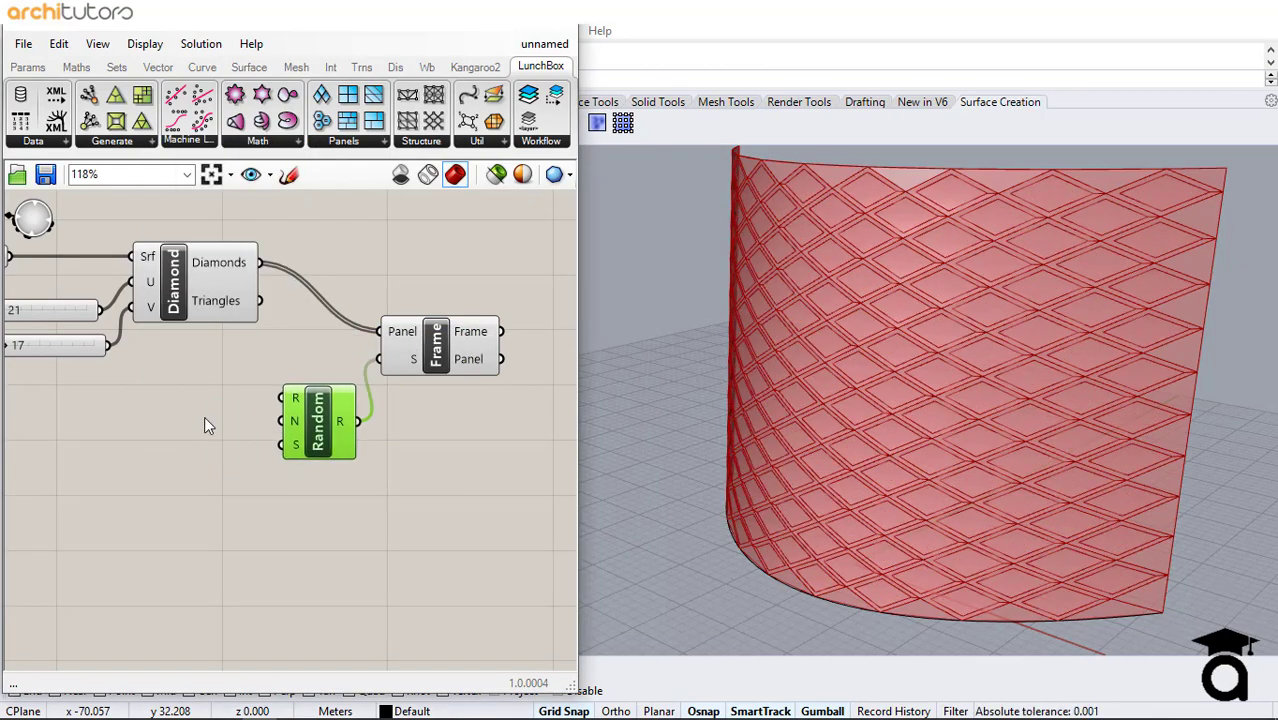
- Add a Construct Domain component and connect its output to the Random component's R input
double_click(159, 403)
text(domain)
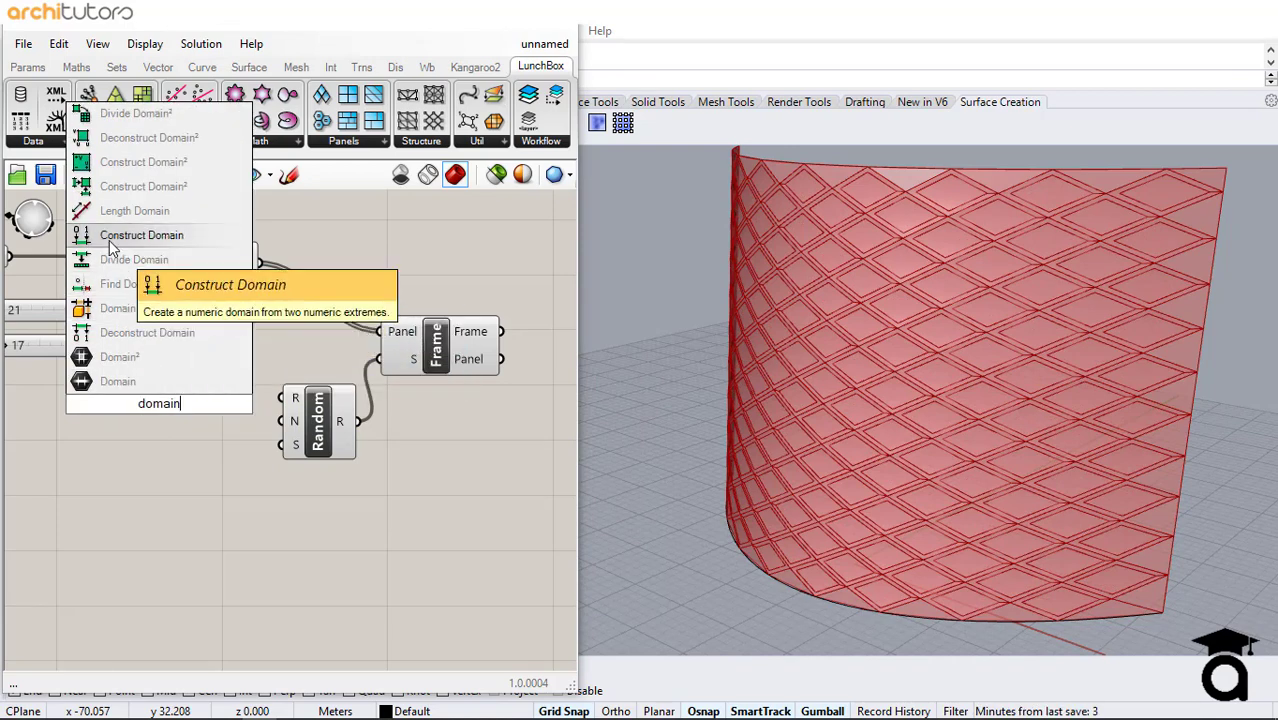
click(190, 236)
drag(322, 402, 289, 399)
drag(166, 410, 207, 414)
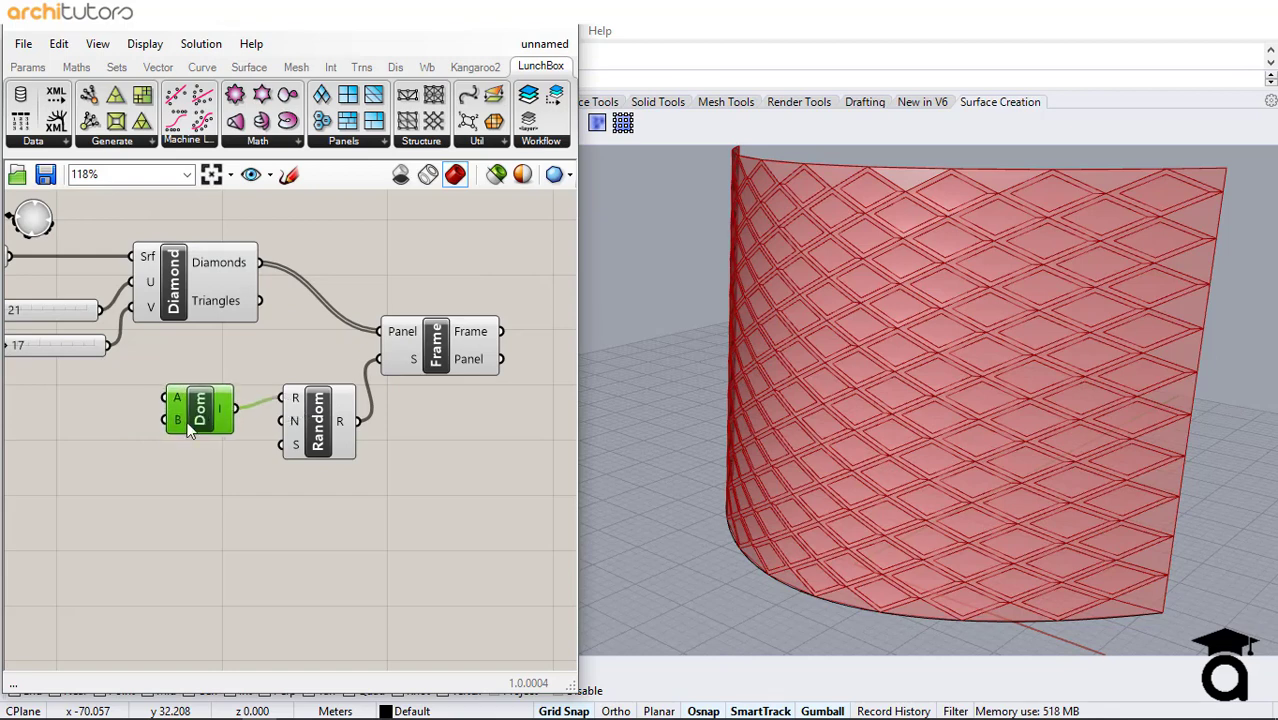
click(159, 451)
- Add number sliders for the domain start and domain end, both at 0.20, and wire them to Construct Domain
right_drag(159, 451, 272, 435)
double_click(141, 414)
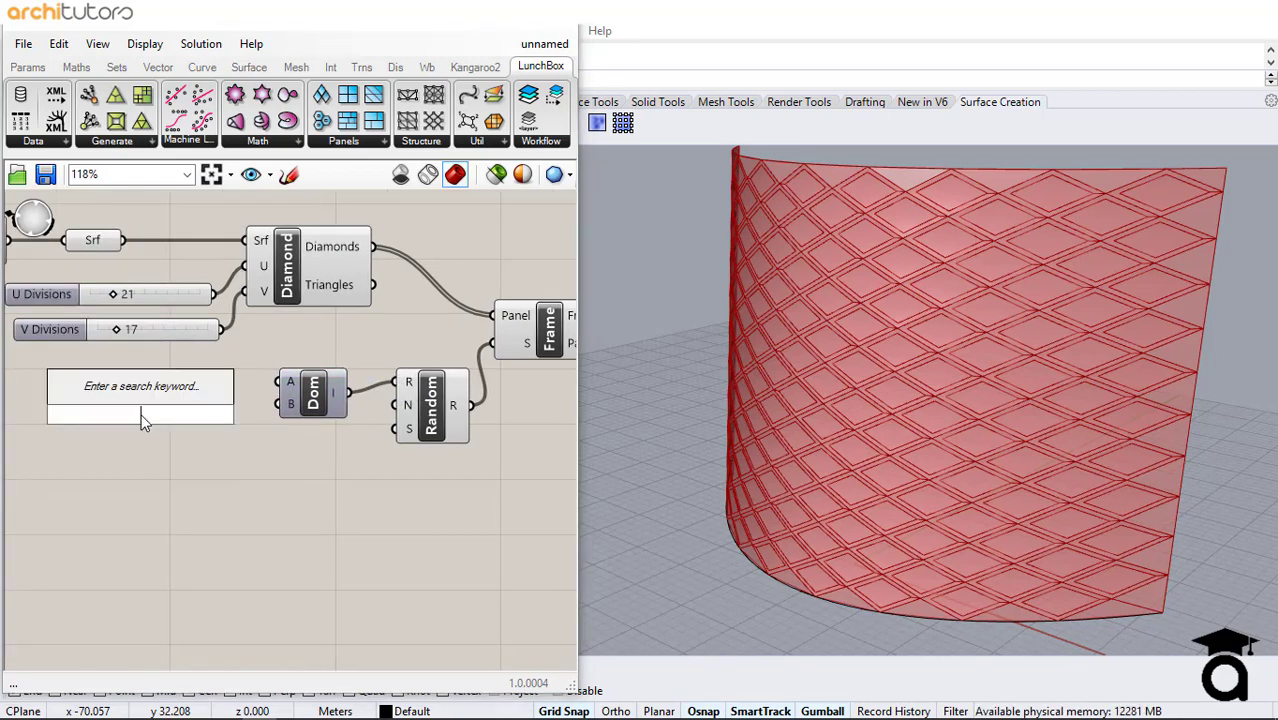
text(slider)
key(Return)
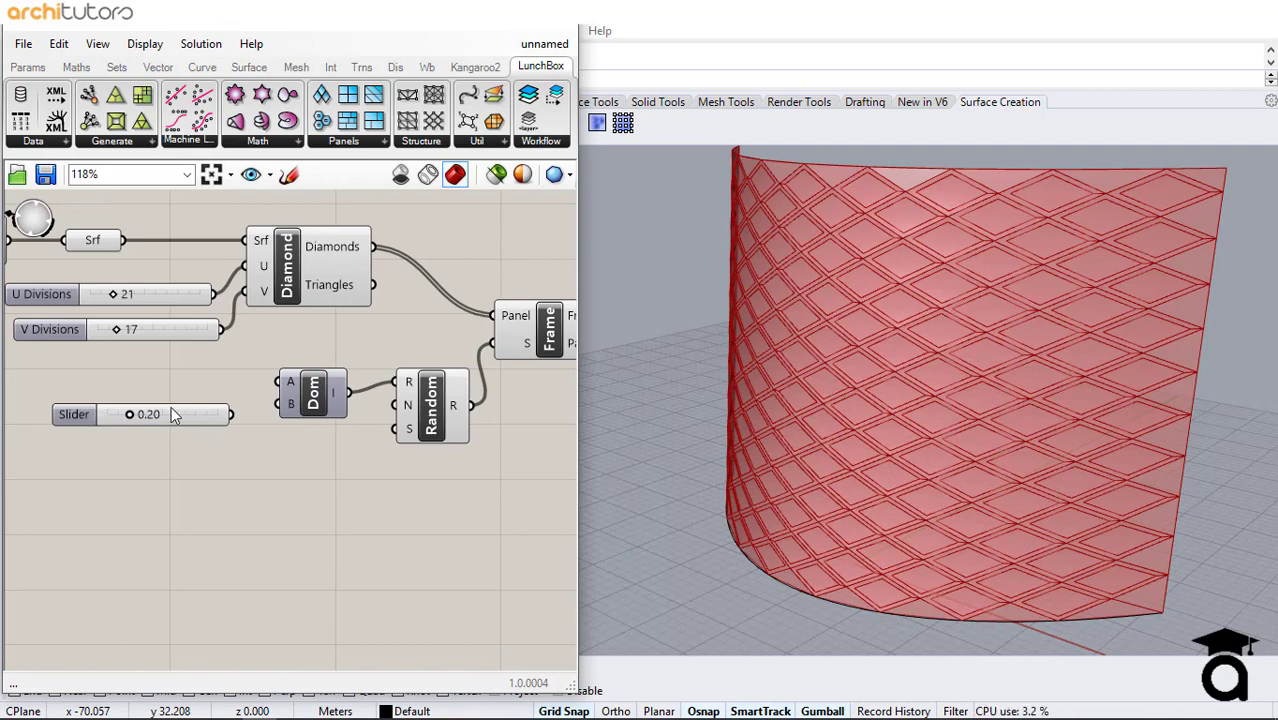
mouse_move(171, 412)
mouse_down()
mouse_move(162, 372)
mouse_move(169, 415)
mouse_up()
mouse_move(280, 392)
mouse_down()
mouse_move(262, 410)
mouse_move(285, 404)
mouse_up()
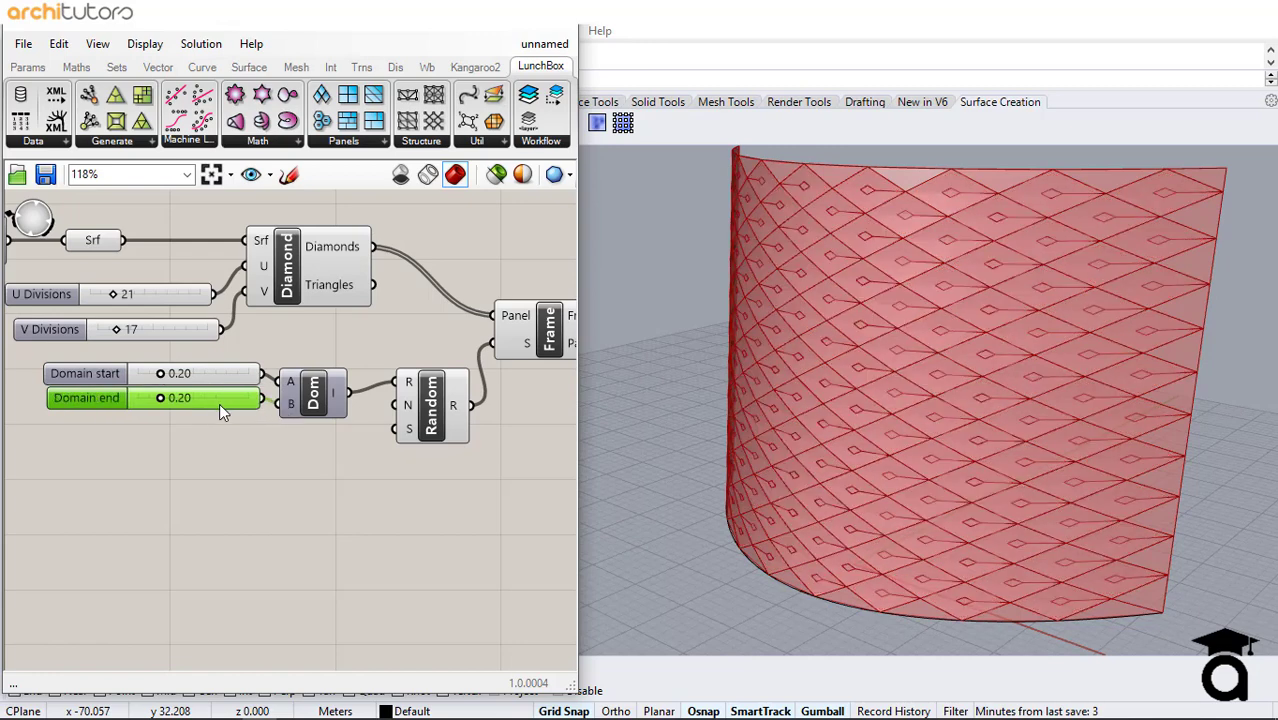
- Add a List Length component, feed it the Diamonds output, and connect its result to Random's N input
double_click(403, 310)
text(list le)
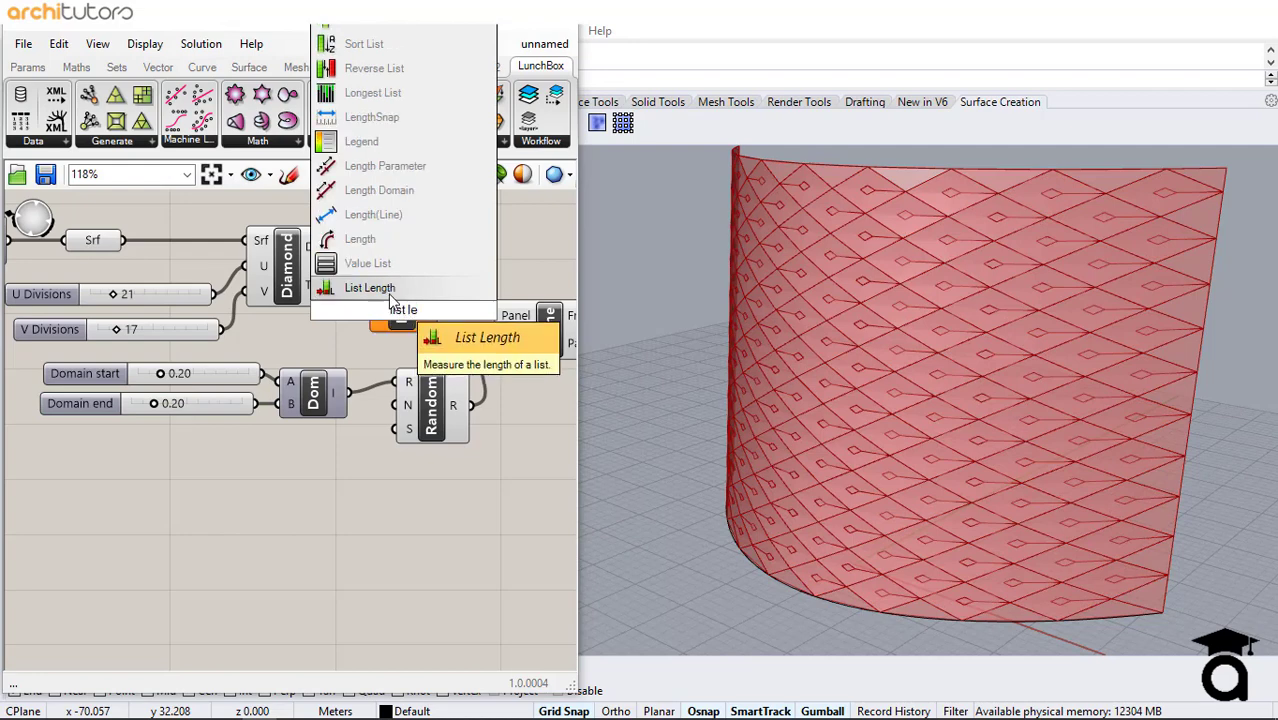
key(Return)
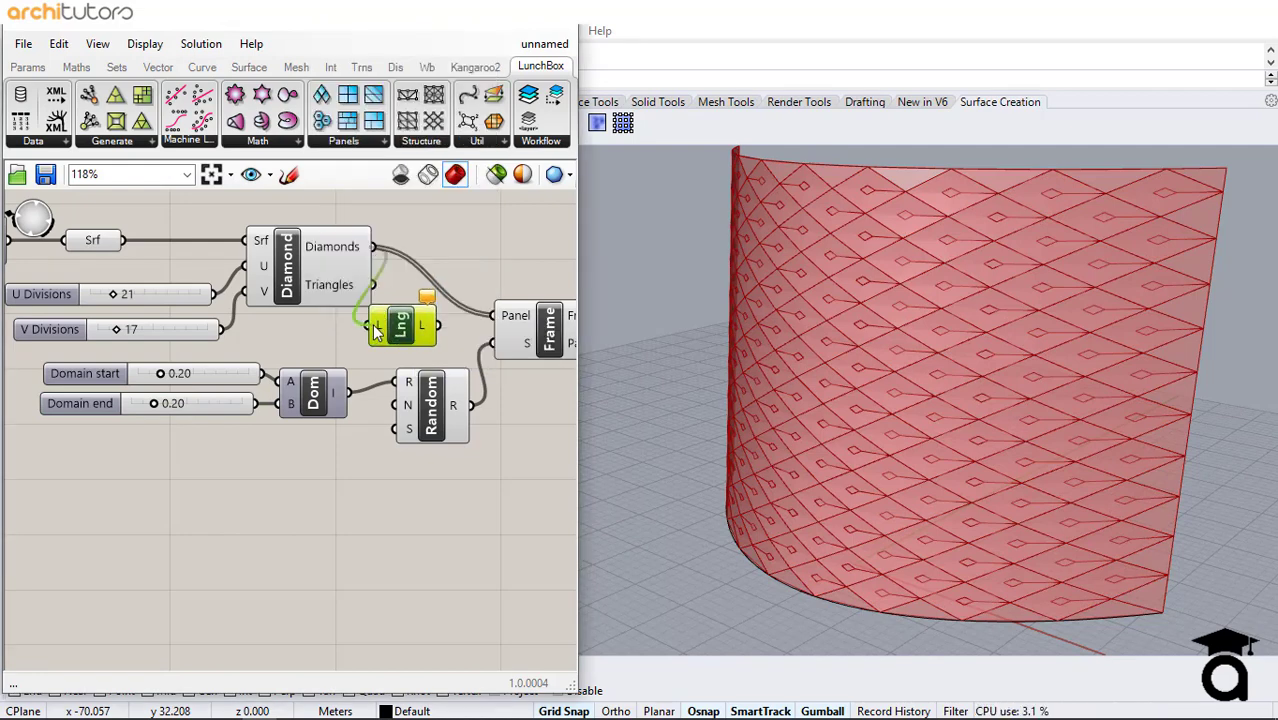
right_drag(375, 440, 242, 418)
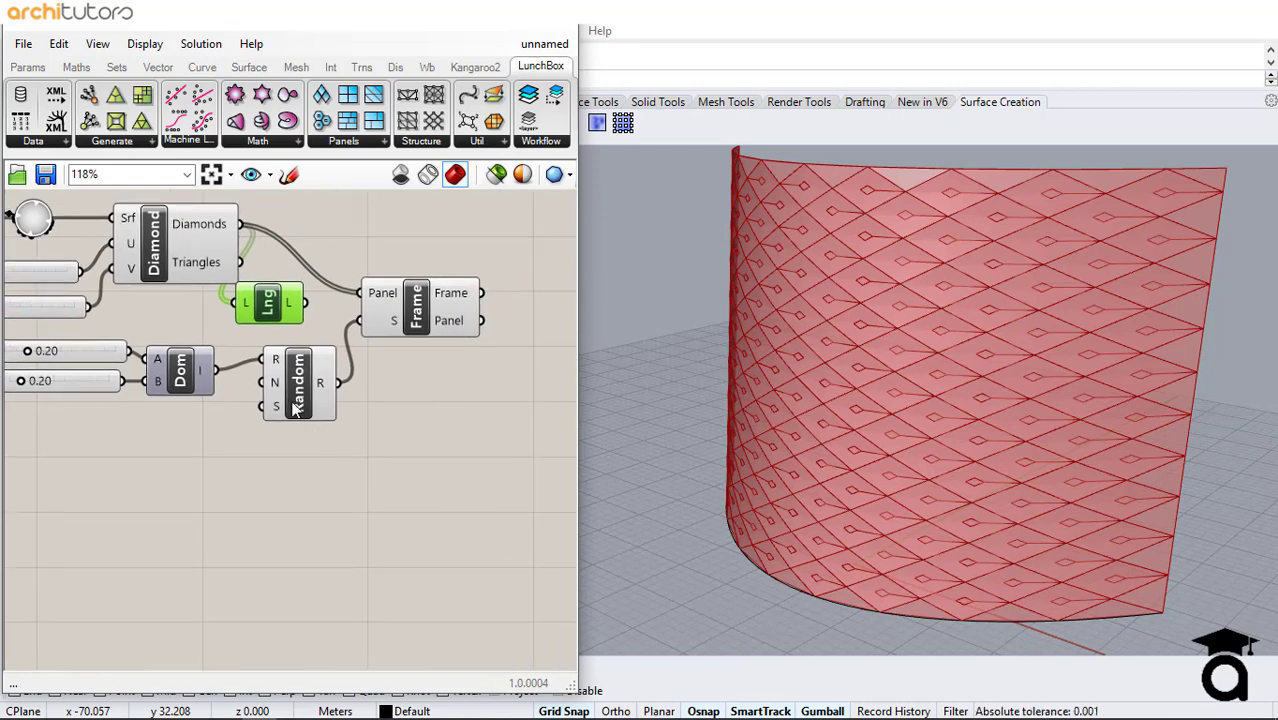
click(332, 413)
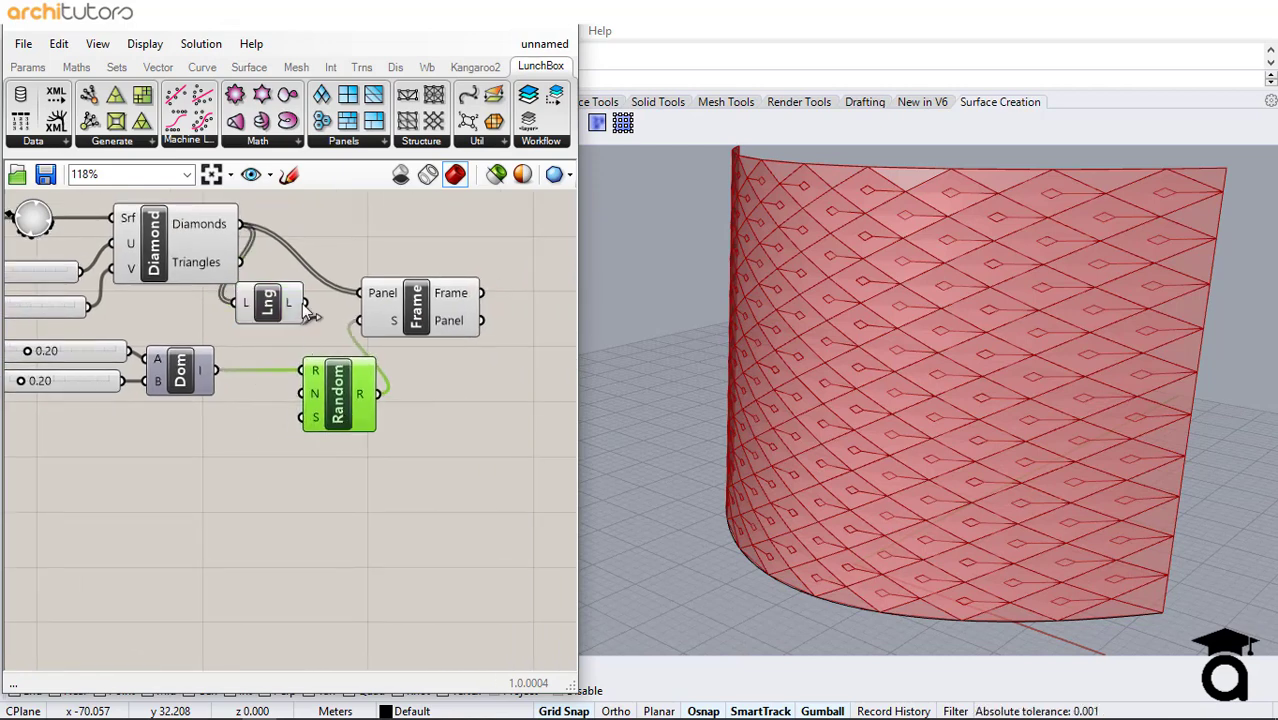
drag(305, 303, 300, 393)
click(274, 446)
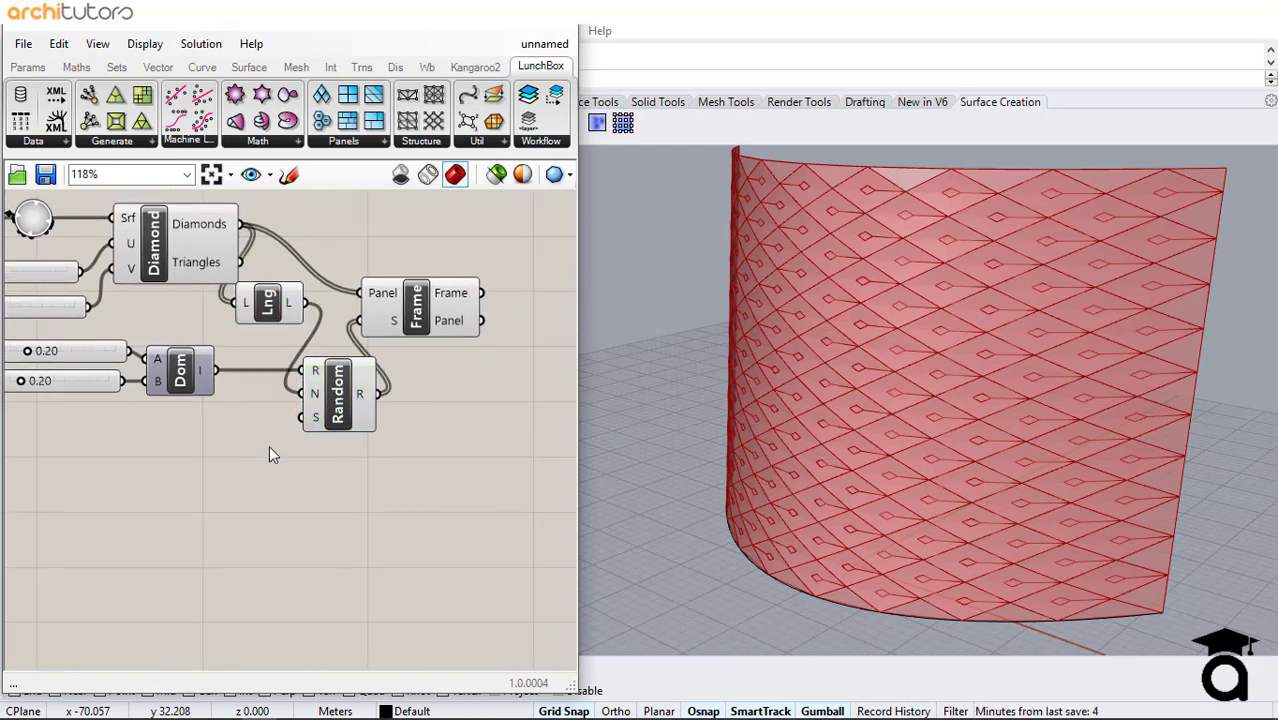
- Set the domain start slider to 0.39 and the domain end slider to 0.76, and inspect the varied frame openings
right_drag(269, 447, 301, 448)
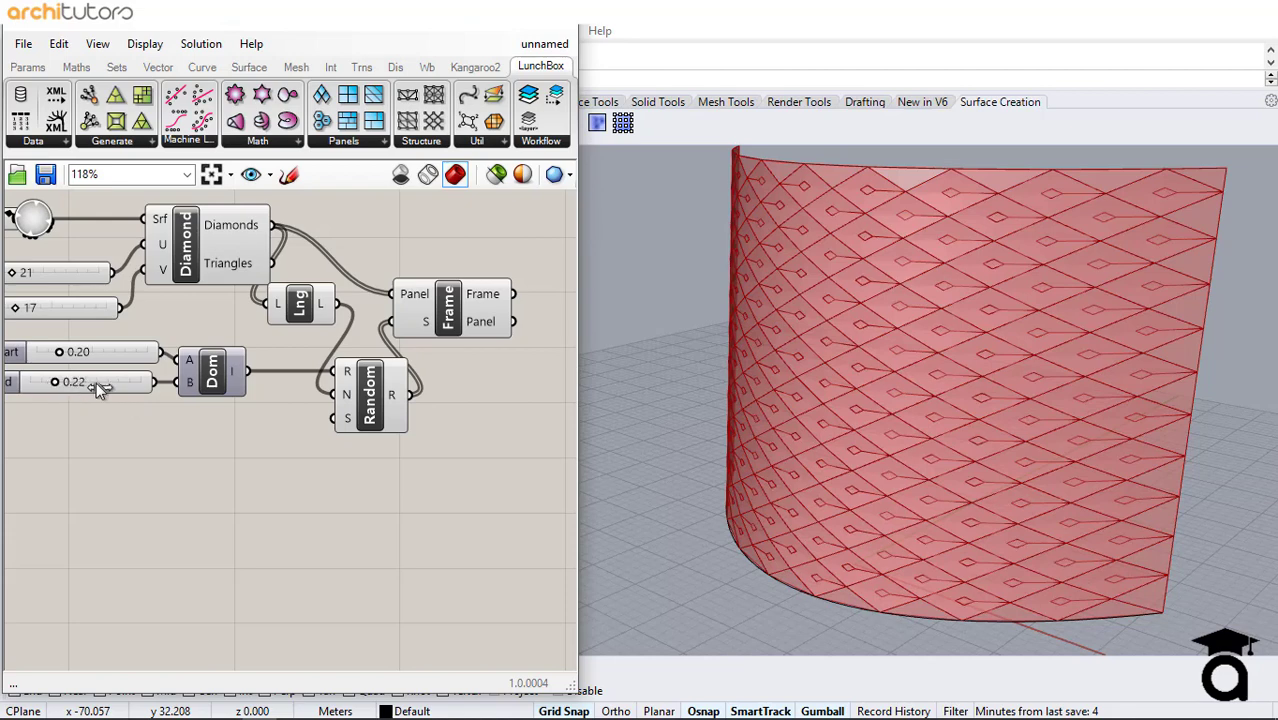
drag(96, 382, 80, 358)
right_drag(905, 470, 975, 410)
scroll(913, 450, down, 2)
scroll(1047, 346, up, 2)
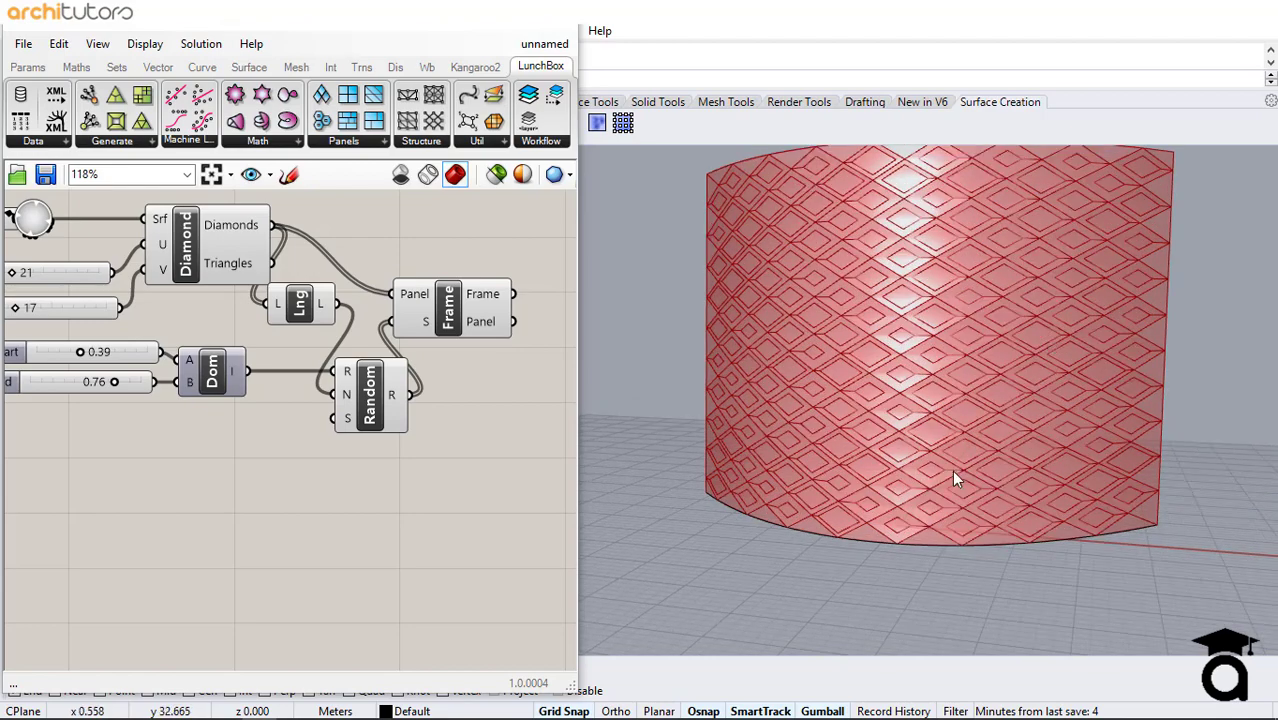
scroll(938, 474, down, 2)
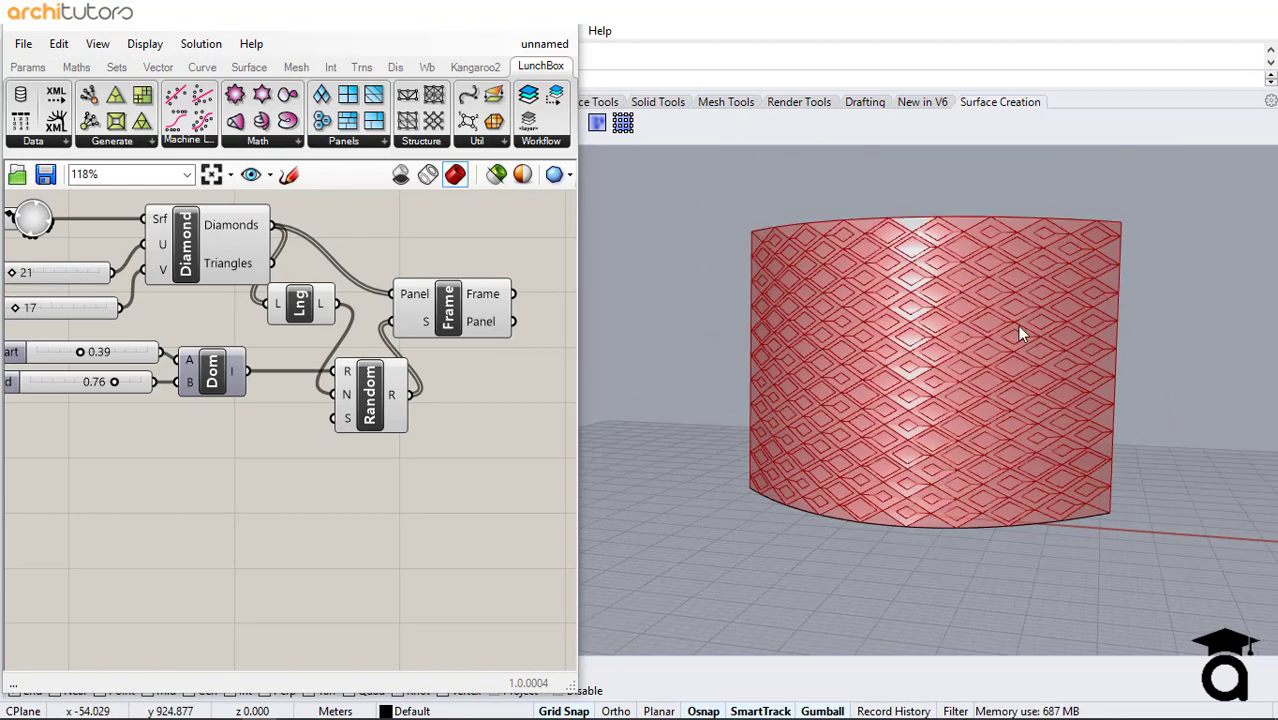
scroll(1018, 324, up, 2)
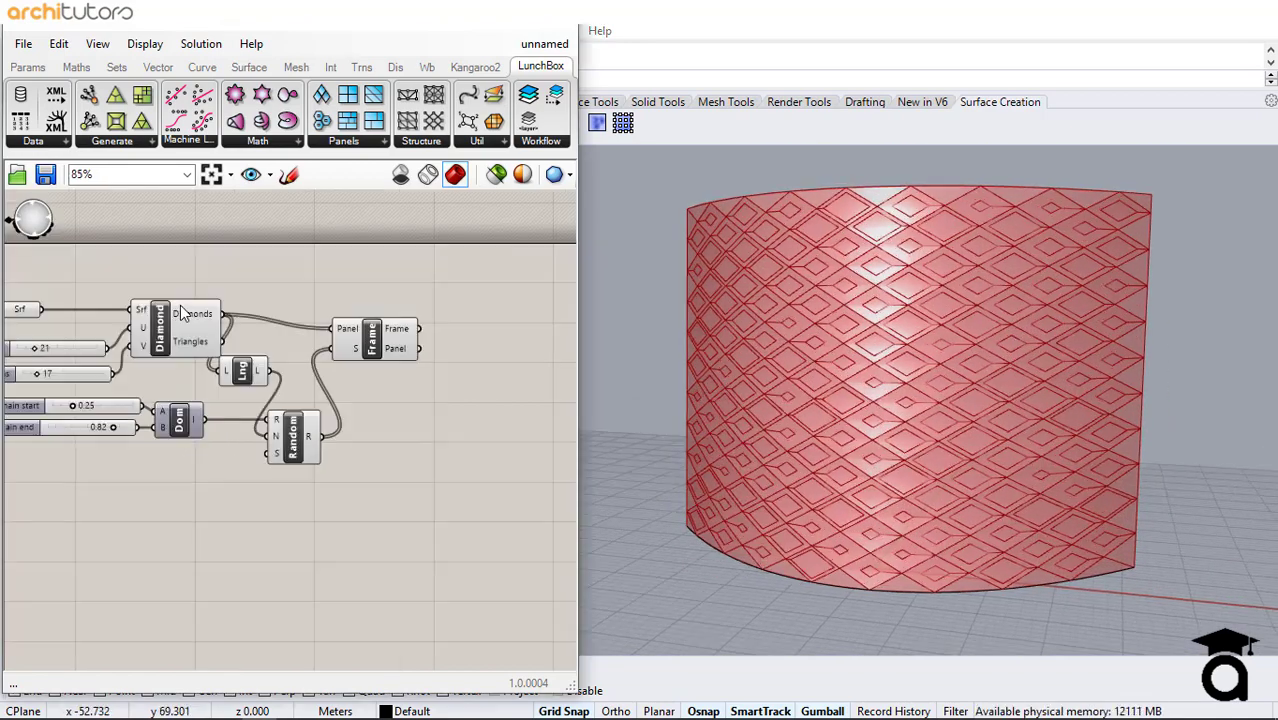
- Add an Extrude component and connect the Panel Frame's Frame output to its base input
click(160, 325)
click(300, 300)
right_drag(420, 363, 339, 359)
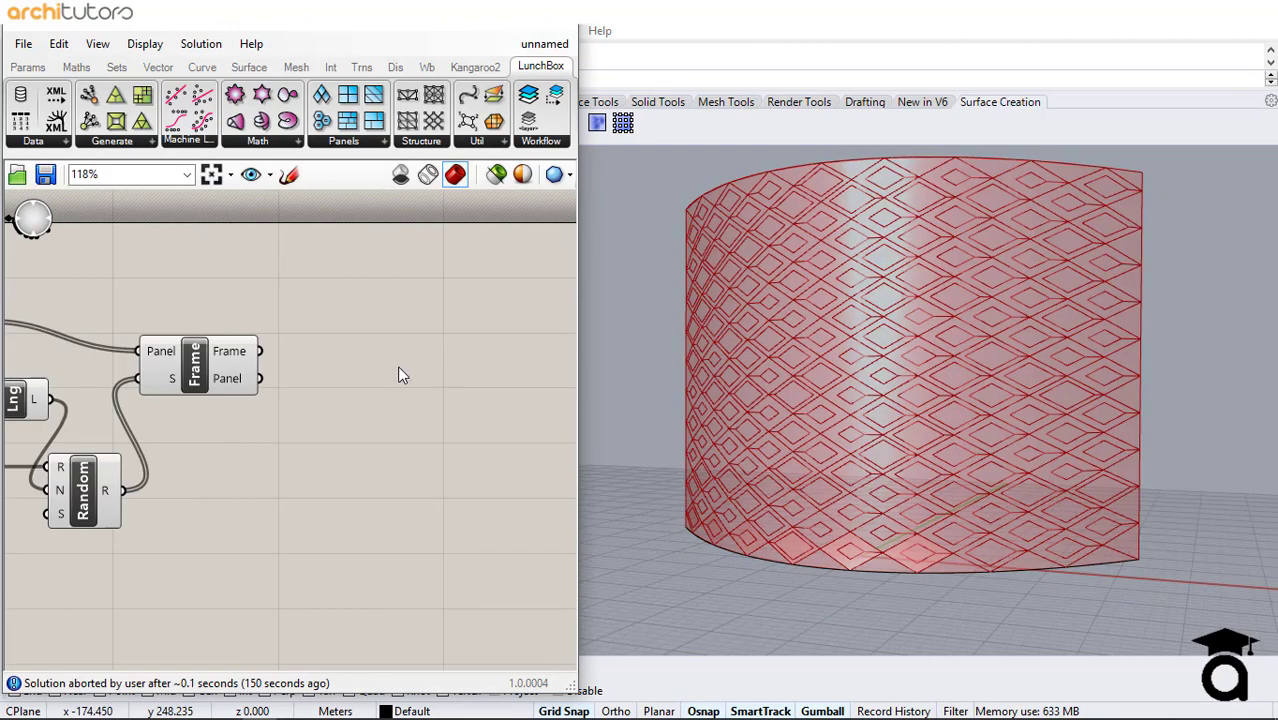
double_click(398, 375)
text(extr)
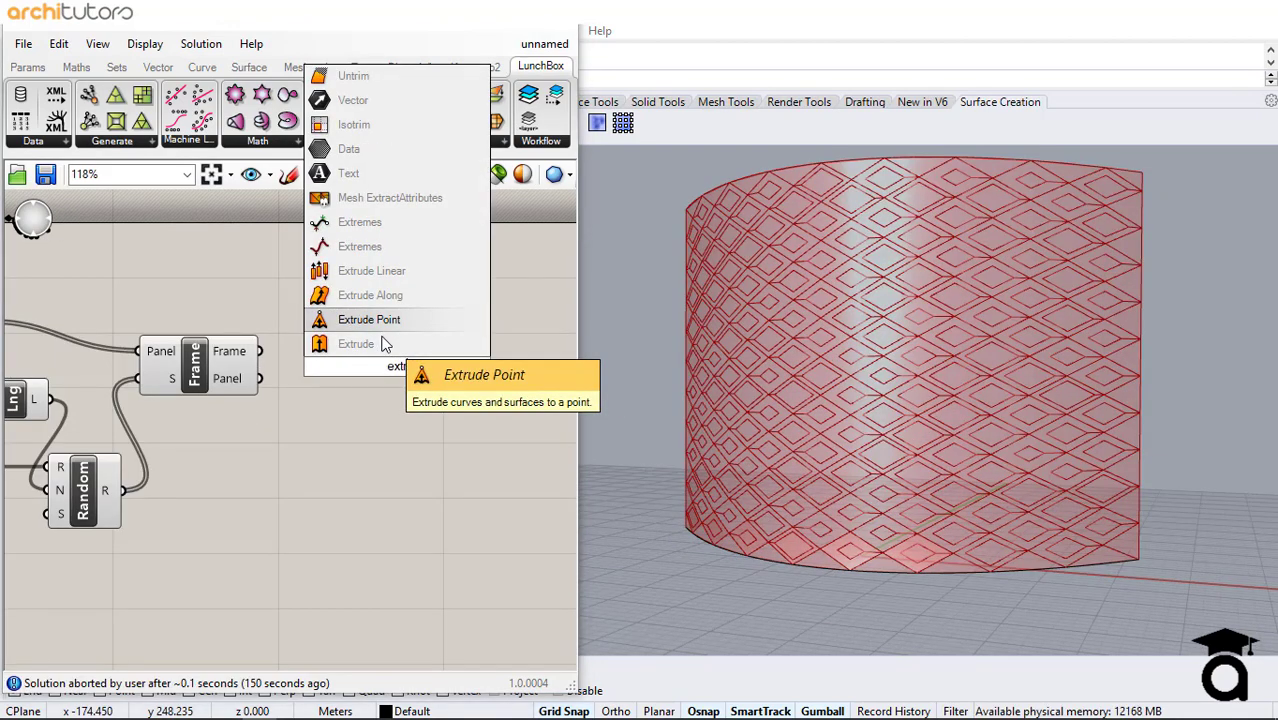
click(385, 344)
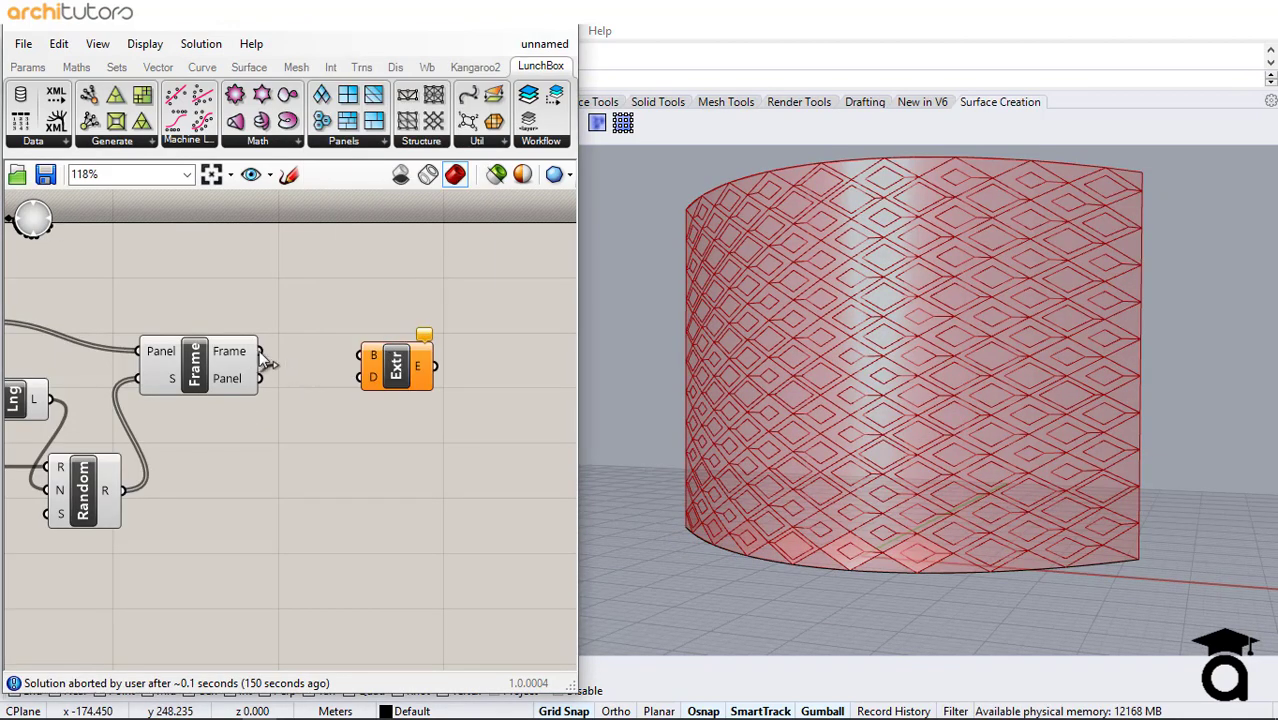
drag(259, 352, 437, 383)
- Add a Unit Y vector and connect it to the new Extrude component's direction input
double_click(338, 448)
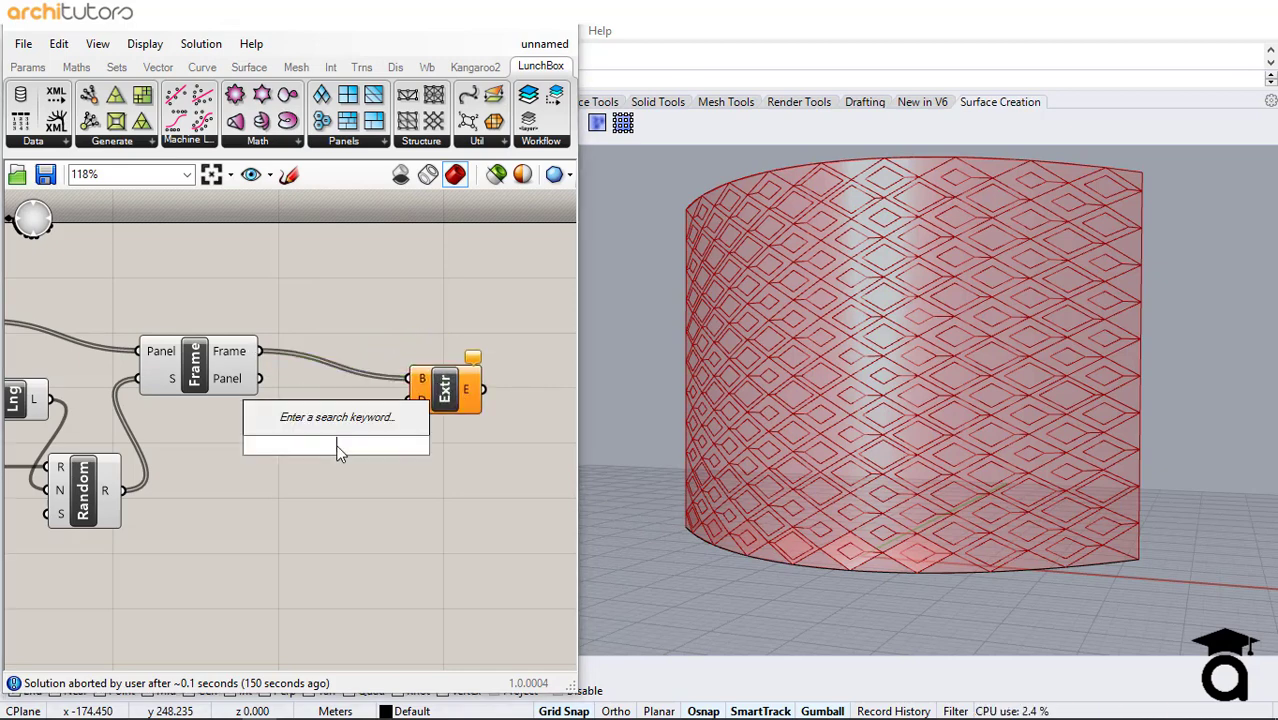
text(y)
click(334, 442)
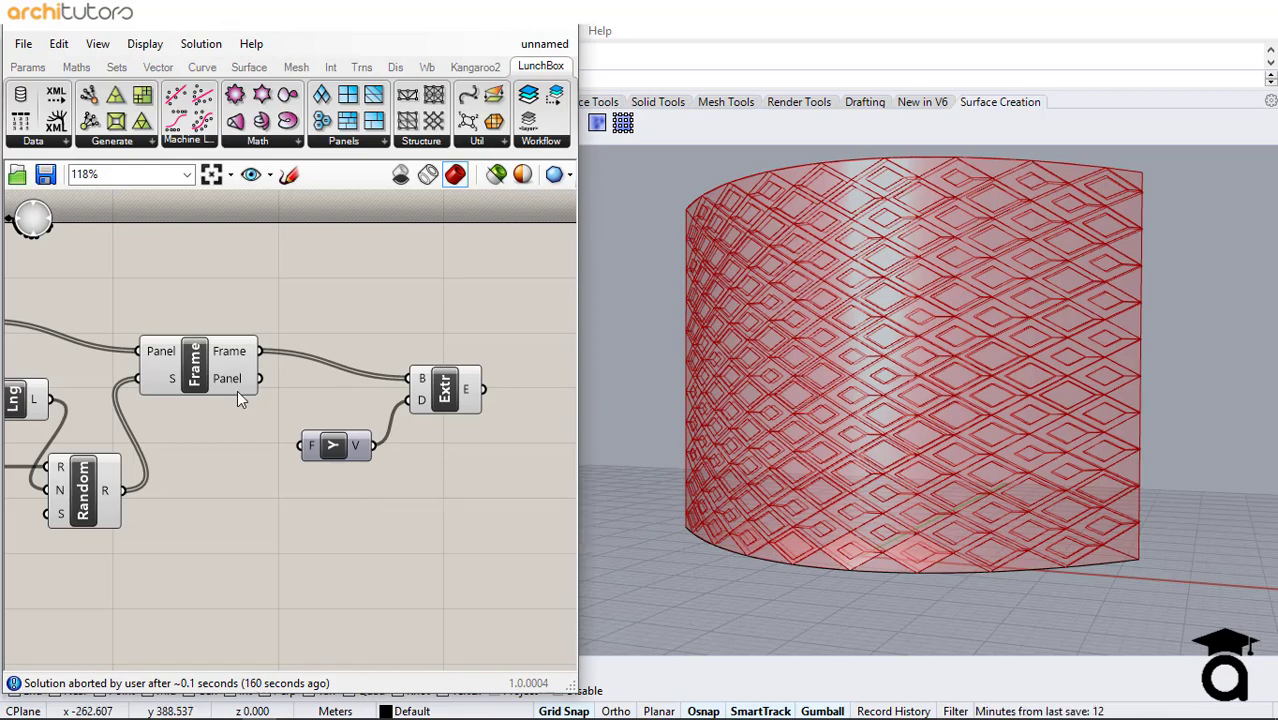
- Turn off the preview of the Surface parameter that feeds the Diamond Panels component
scroll(237, 390, down, 4)
right_click(123, 358)
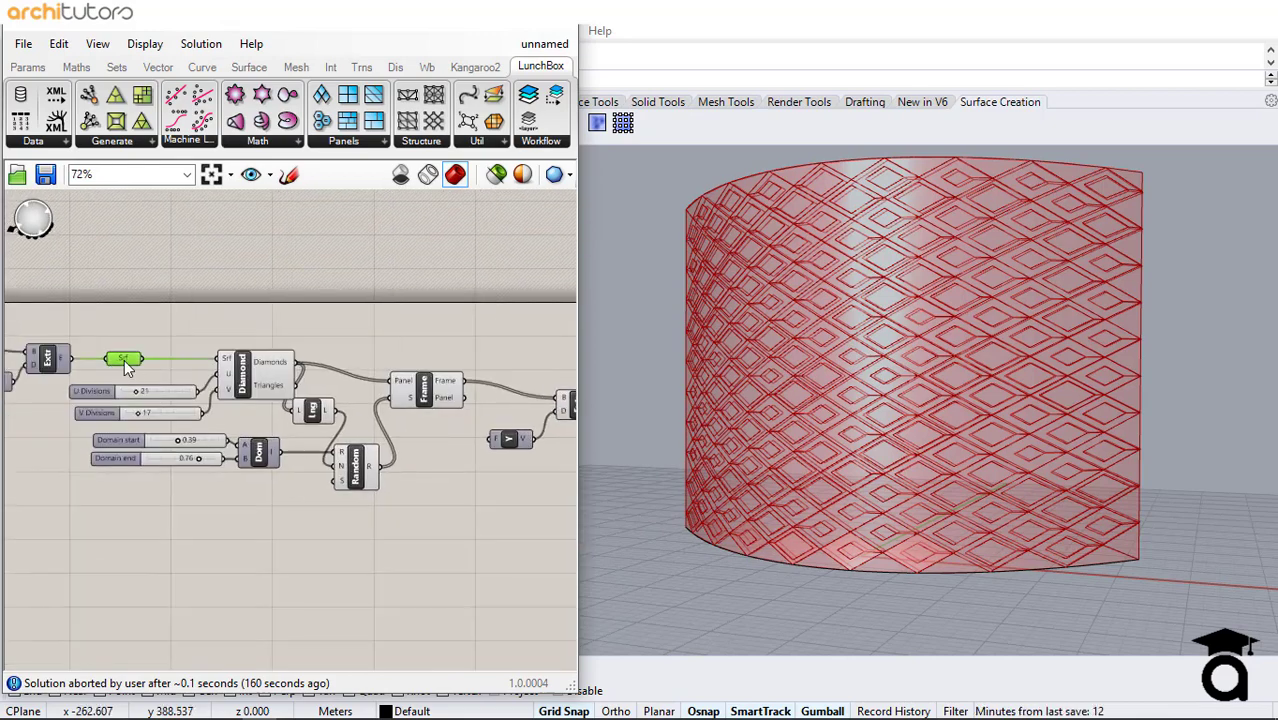
click(205, 375)
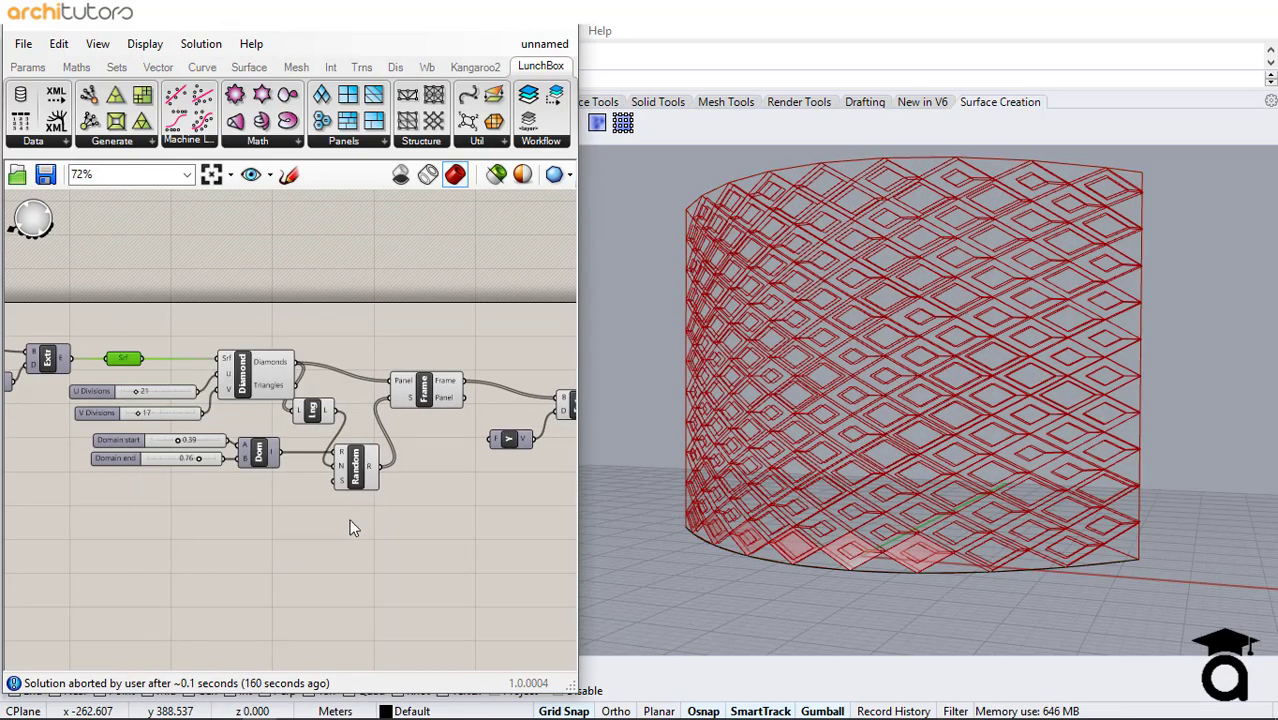
- Bake the extruded frames on the Default layer with the name 1 and grouping enabled
right_drag(383, 497, 168, 467)
scroll(306, 424, up, 4)
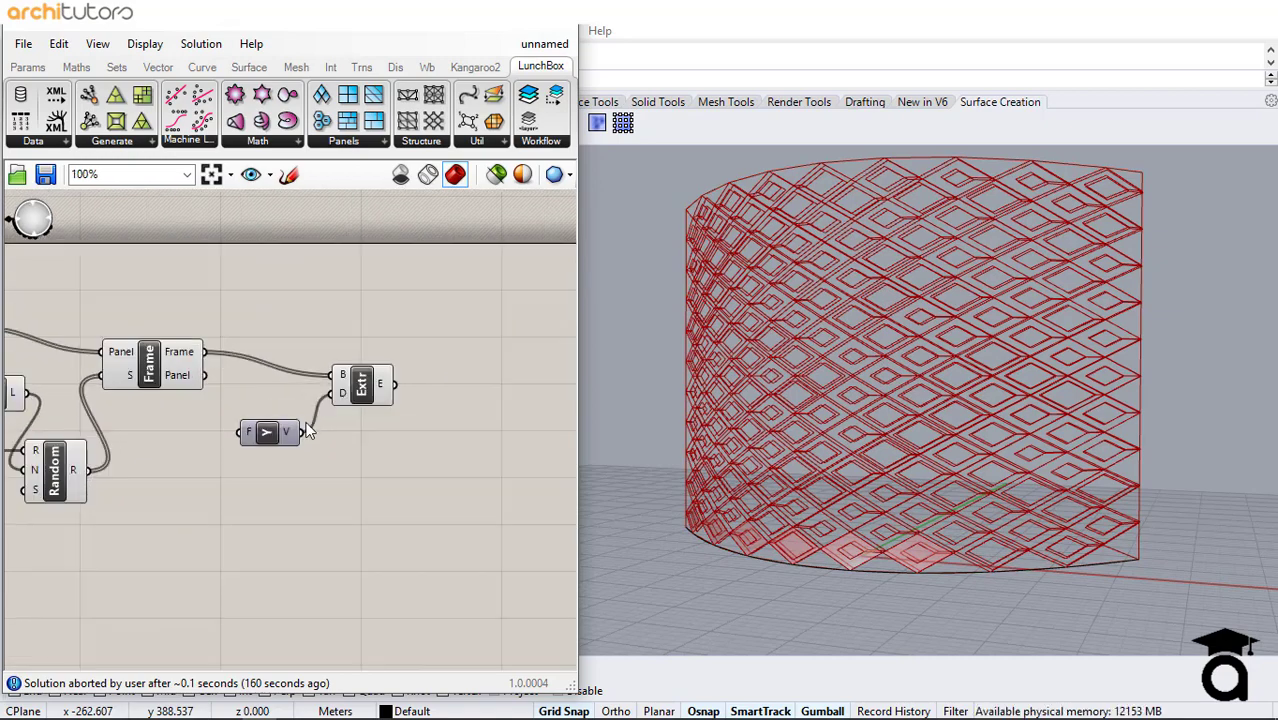
right_click(388, 370)
click(415, 421)
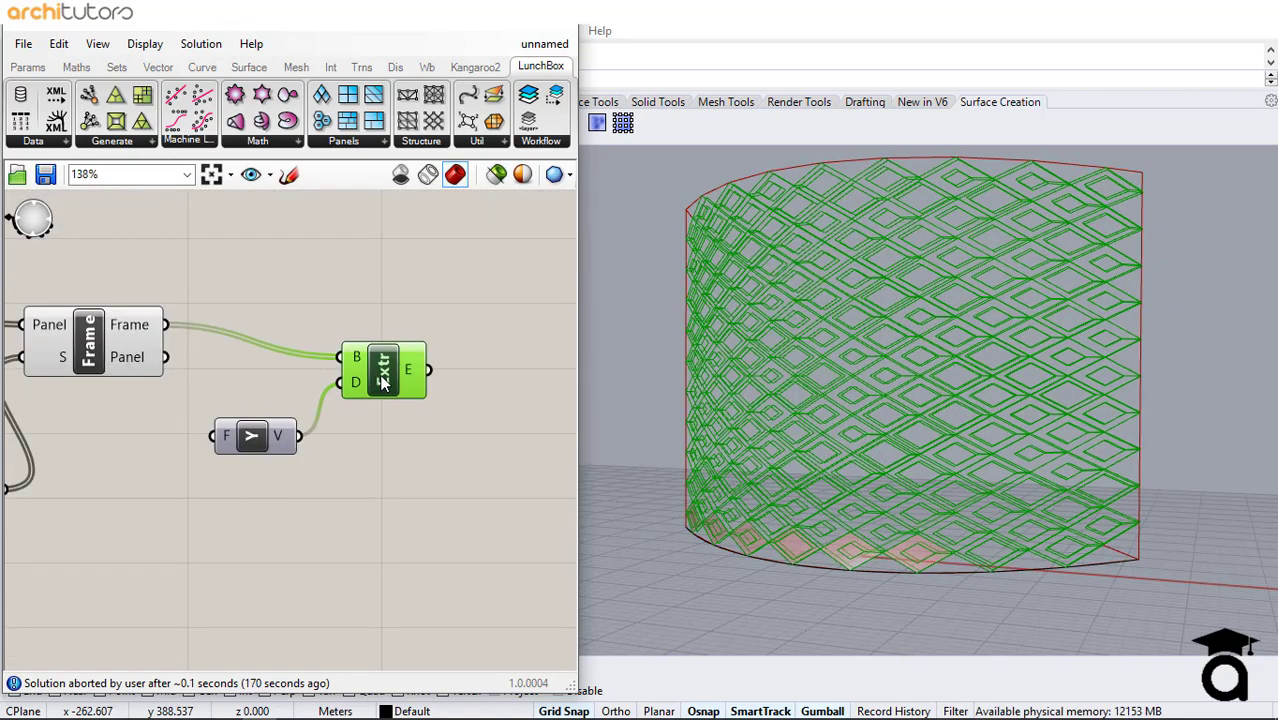
right_click(383, 380)
click(428, 448)
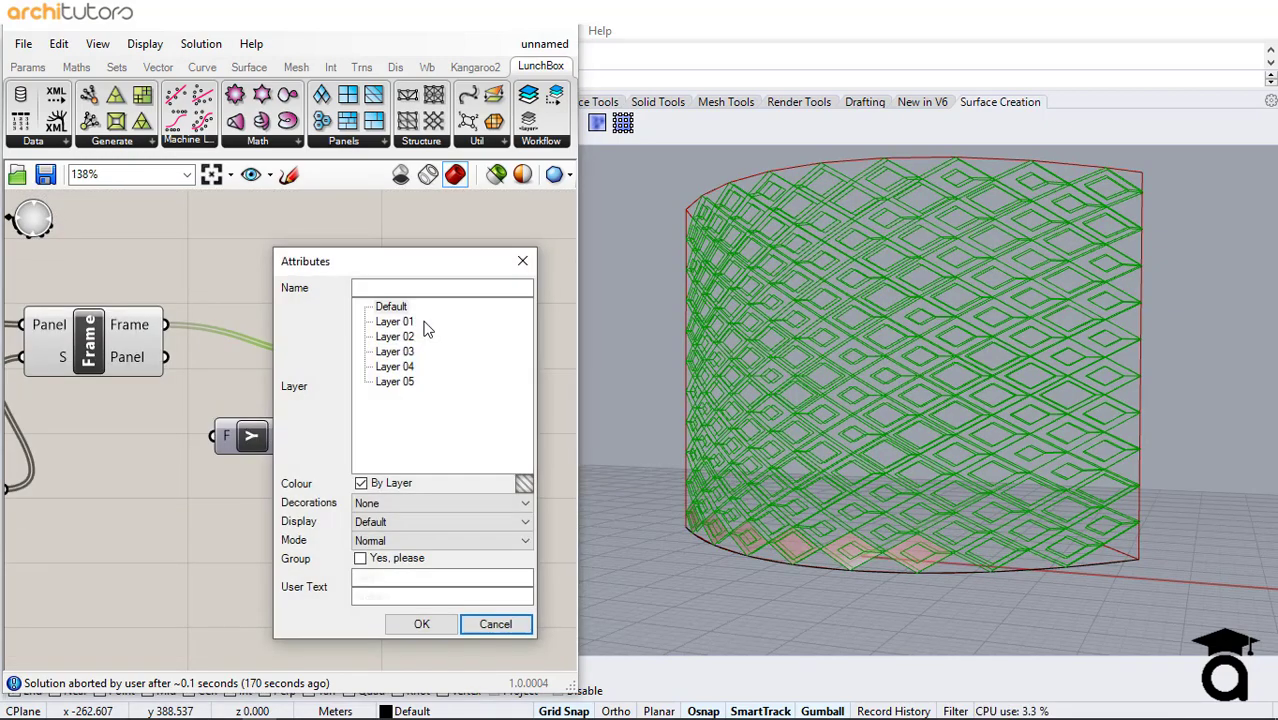
click(405, 289)
text(1)
click(396, 566)
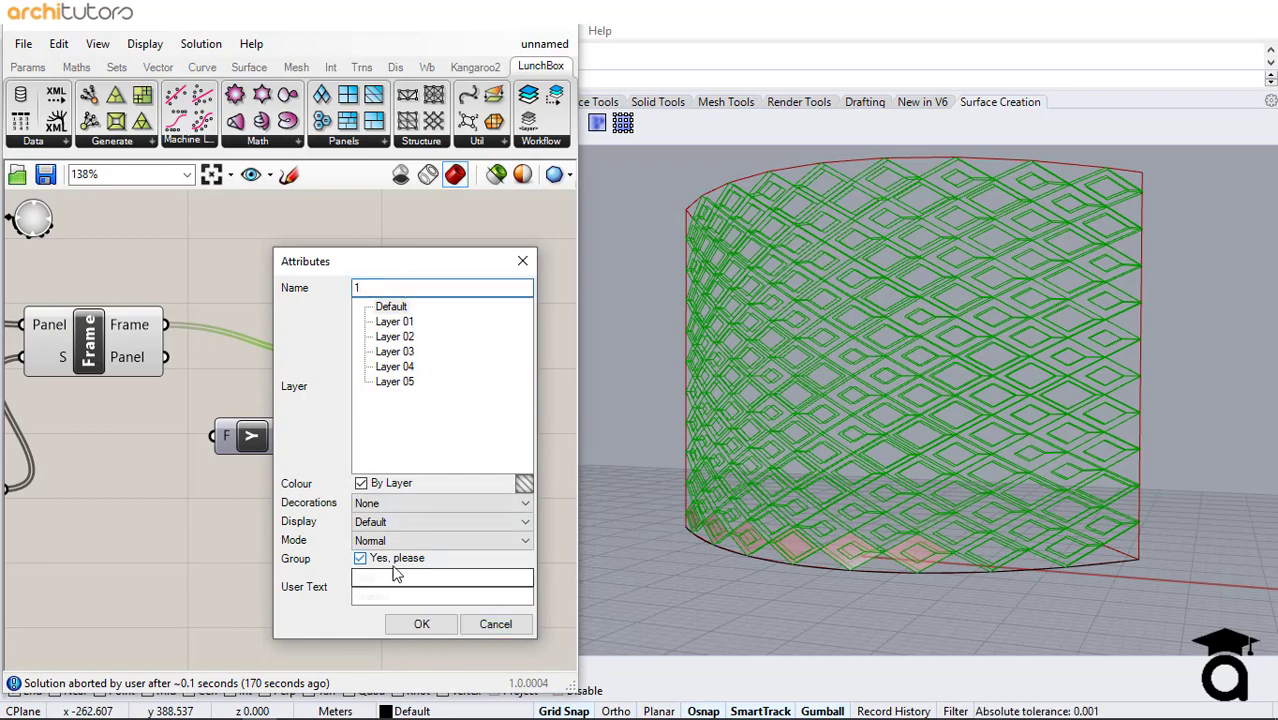
click(422, 624)
click(401, 494)
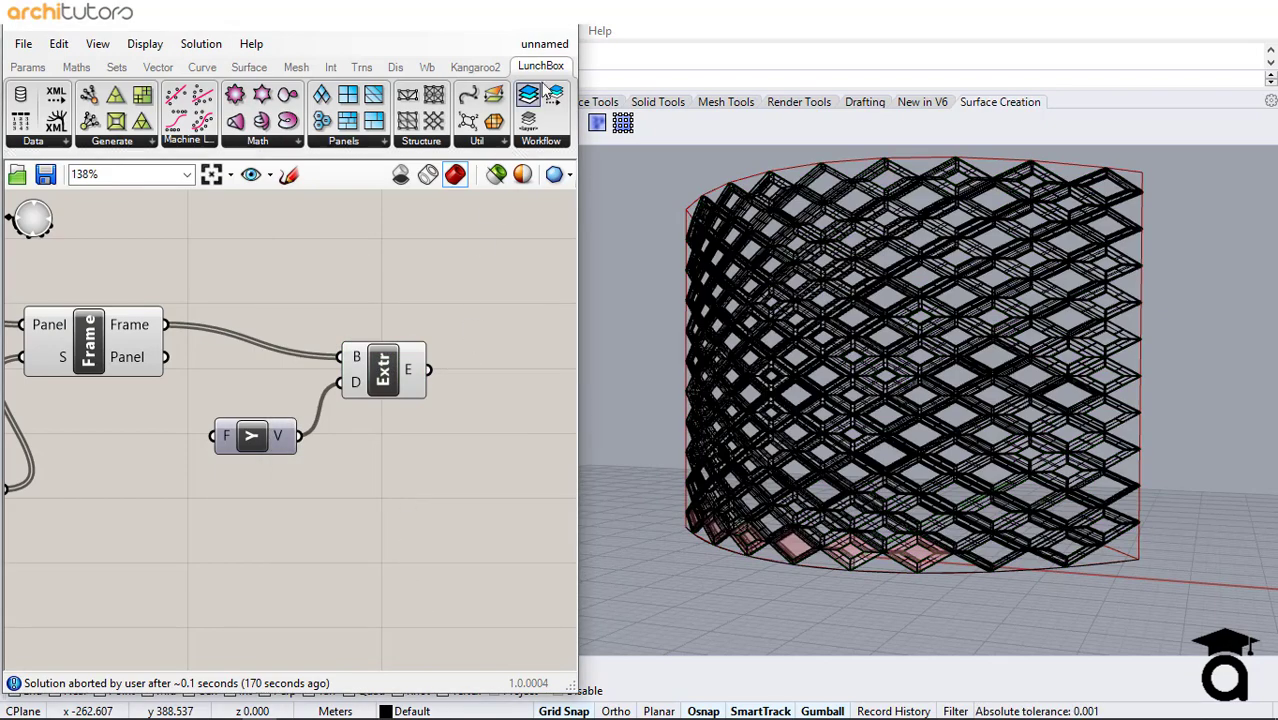
- Switch the Rhino Perspective viewport to a white, softly shadowed display mode and inspect the baked facade
click(463, 30)
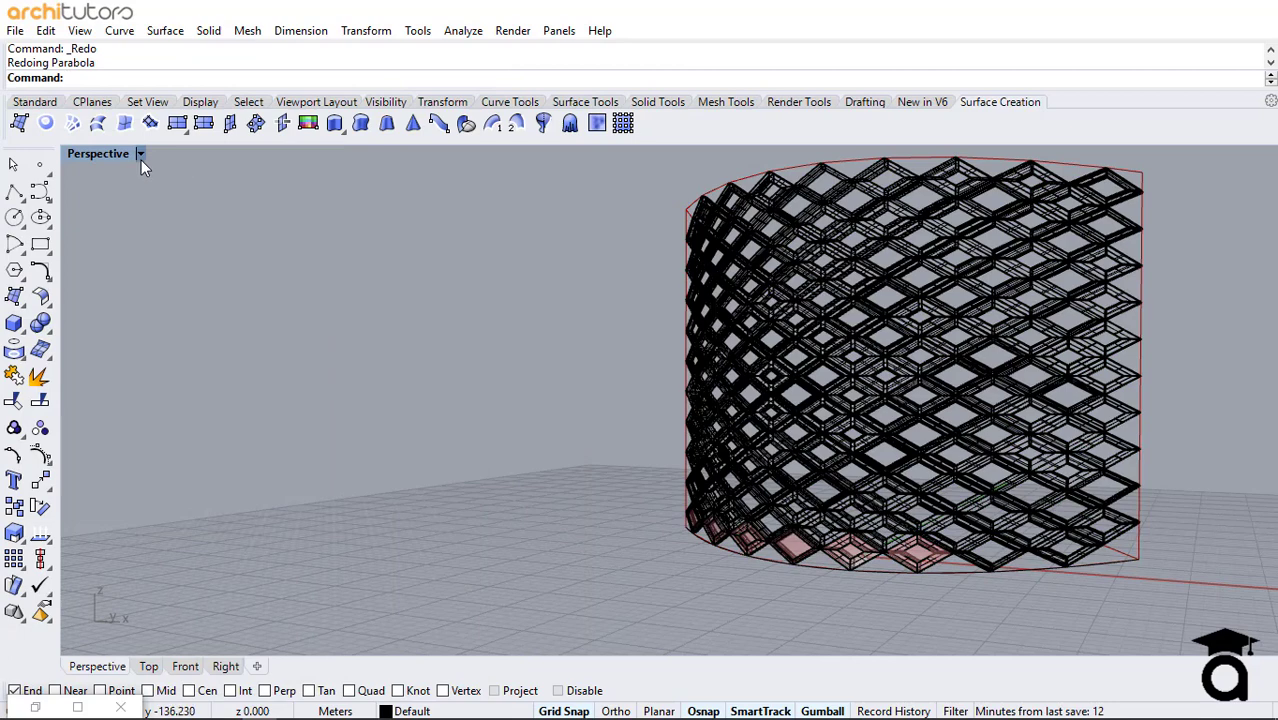
click(141, 156)
click(191, 185)
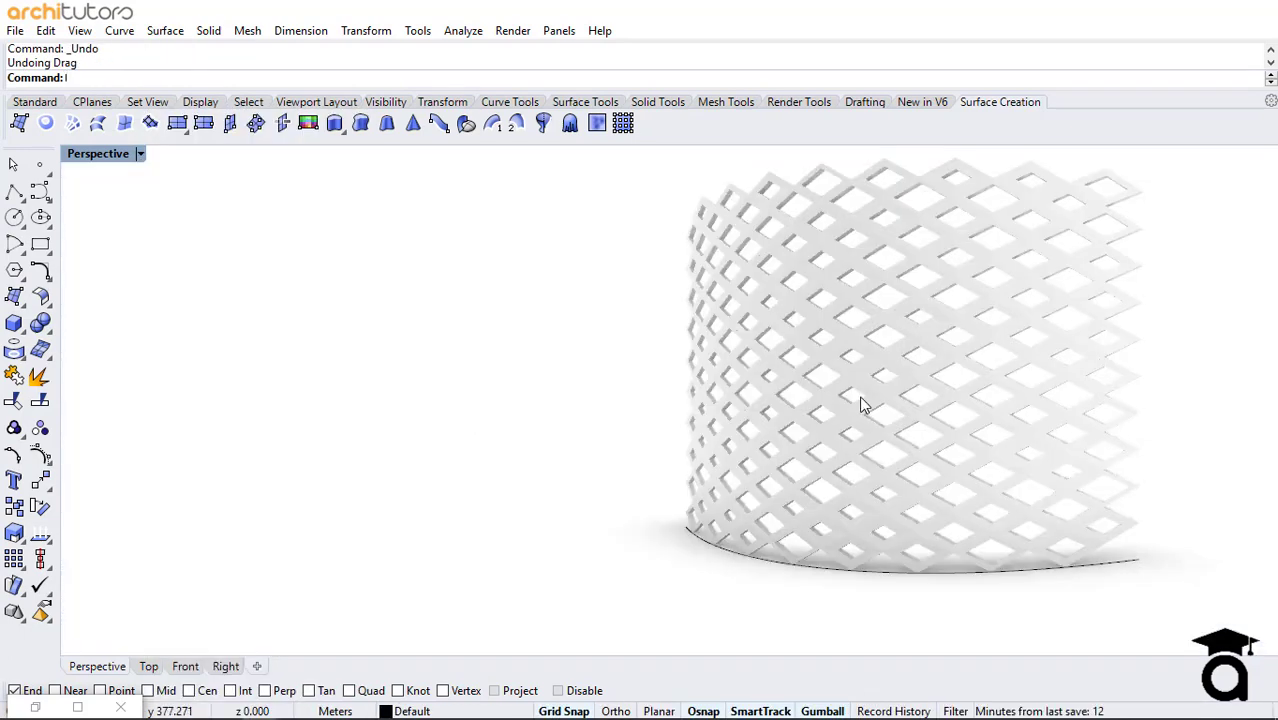
right_drag(862, 400, 844, 394)
scroll(873, 350, up, 2)
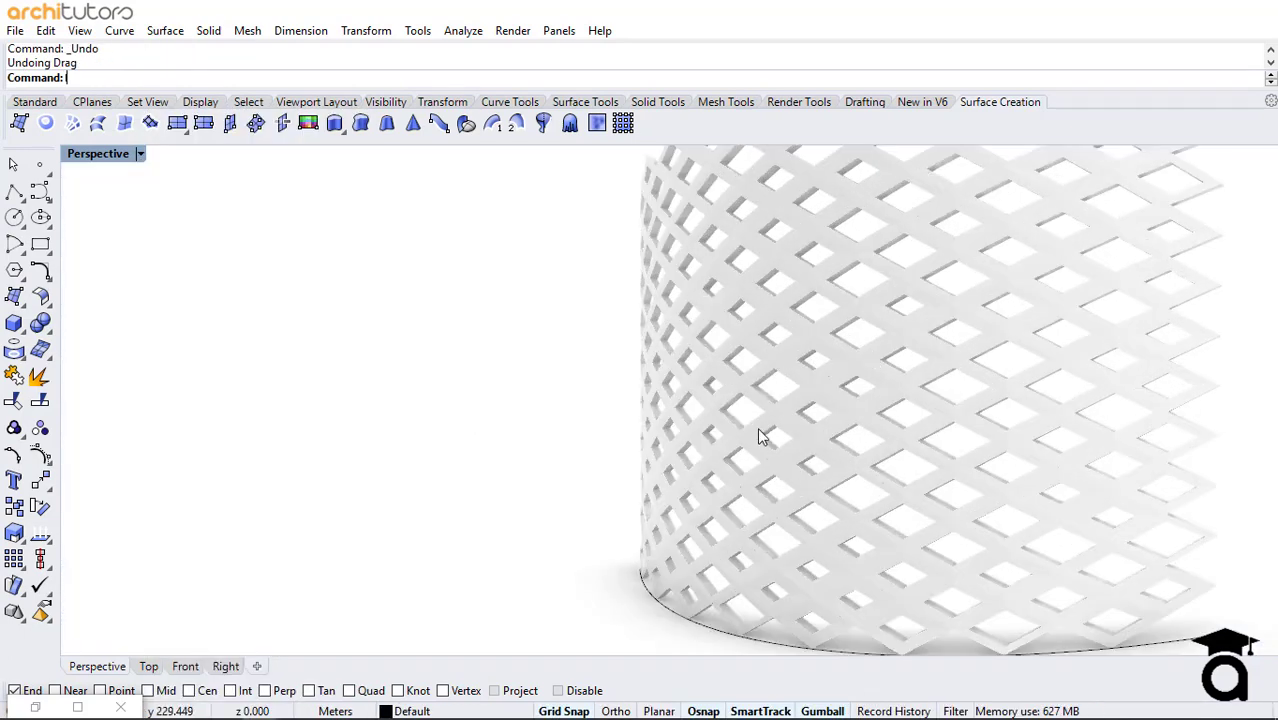
scroll(788, 425, down, 2)
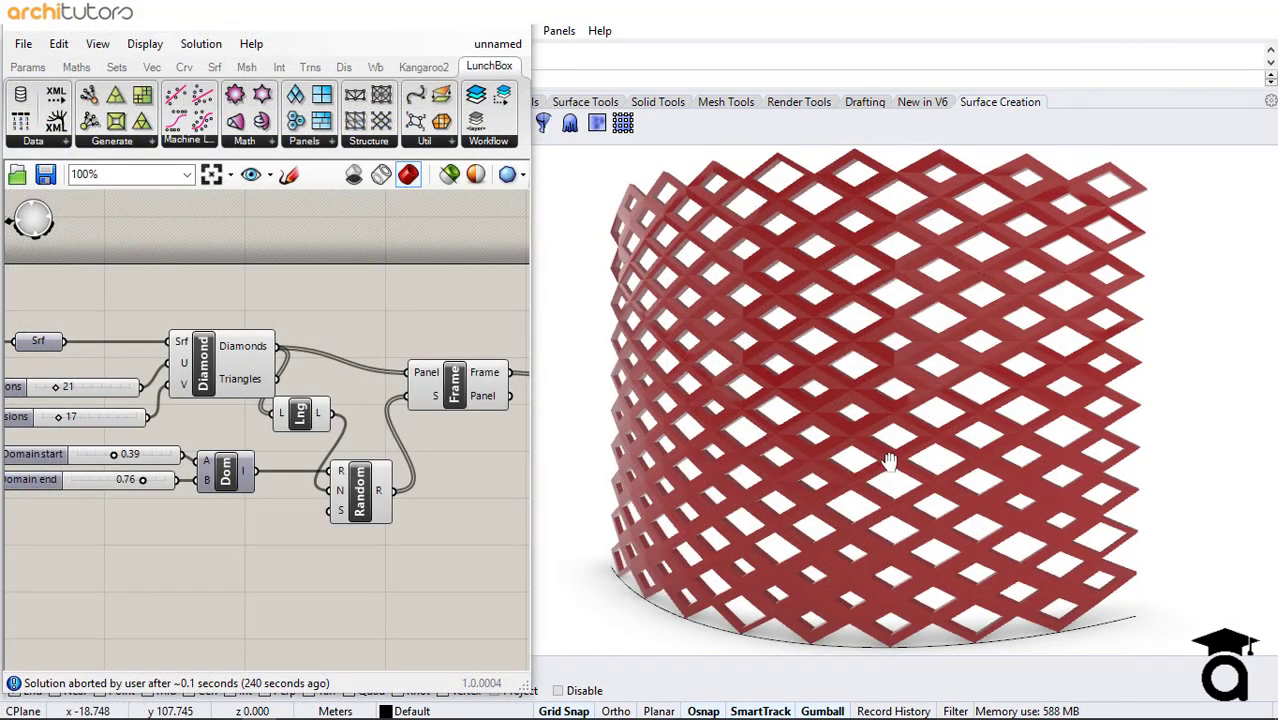
shift+right_drag(890, 461, 891, 461)
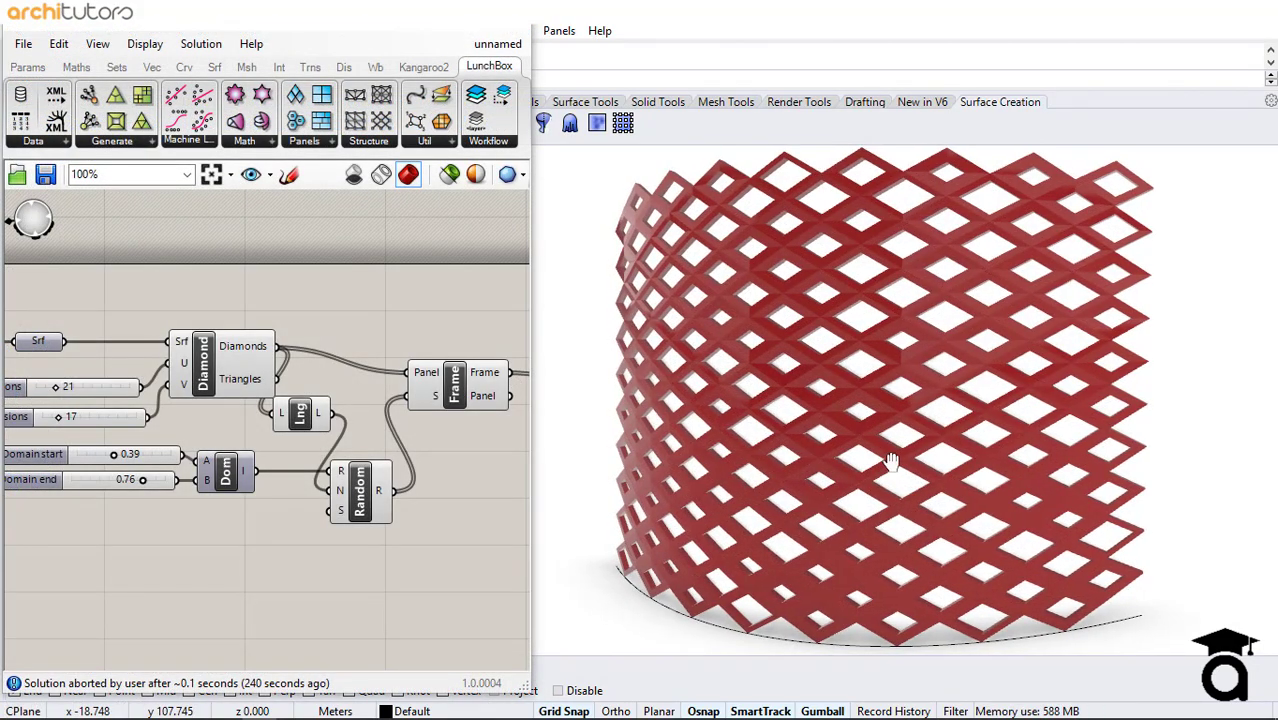